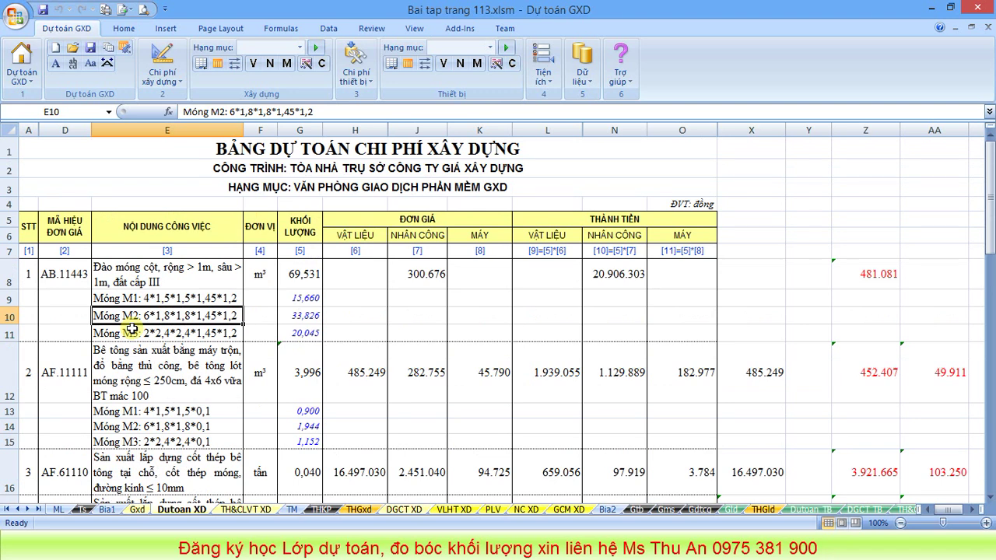
Try inserting a blank row above the Móng M2 row of item 1 and remove it again
left_click(12, 316)
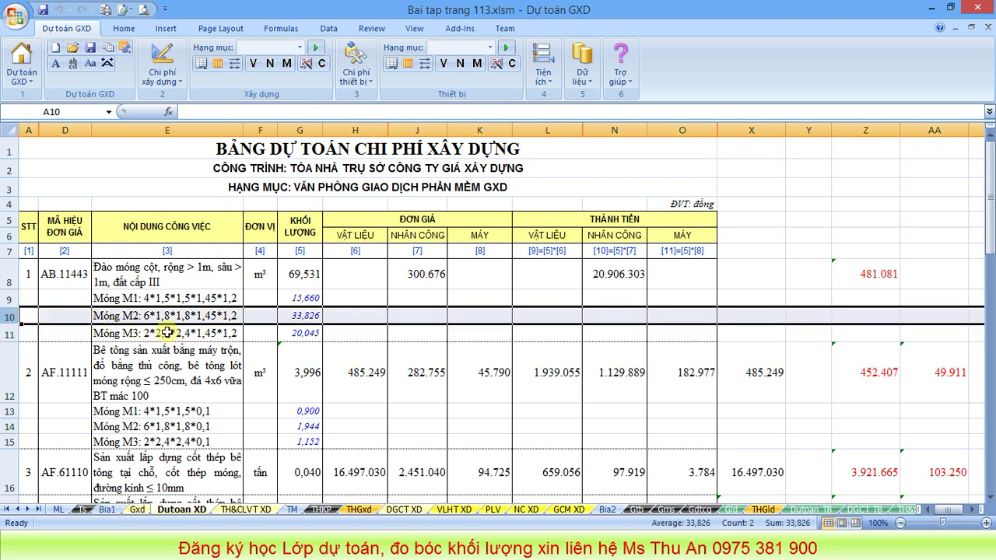
left_click(6, 317)
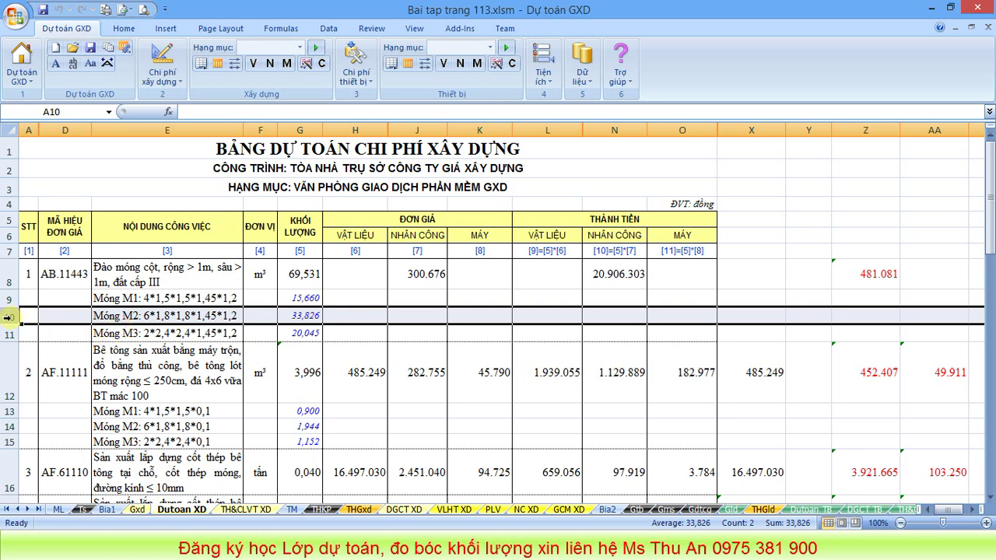
right_click(7, 317)
left_click(52, 393)
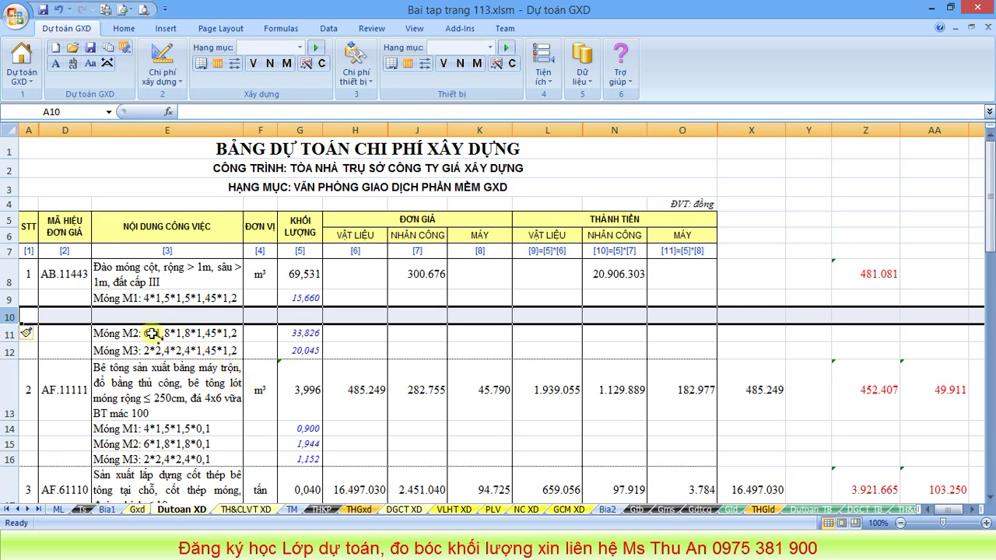
key("ctrl+minus")
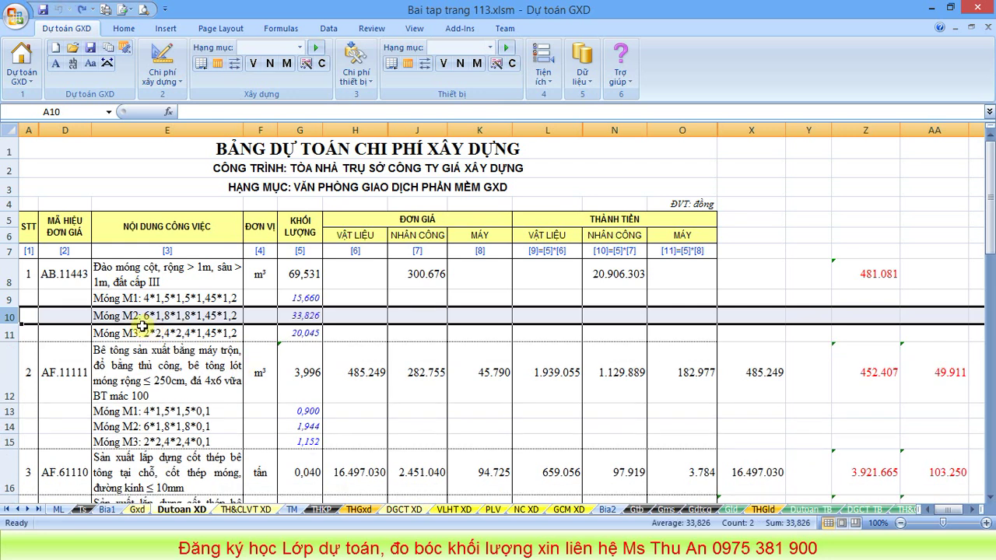
Insert three blank rows above the Móng M3 row of item 1
left_click(128, 339)
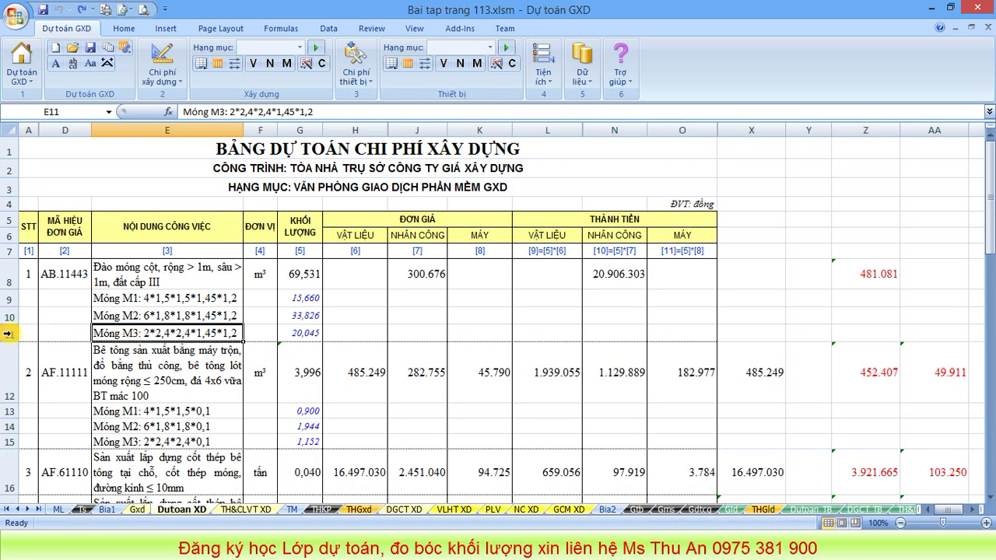
left_click_drag(8, 332, 8, 411)
right_click(4, 354)
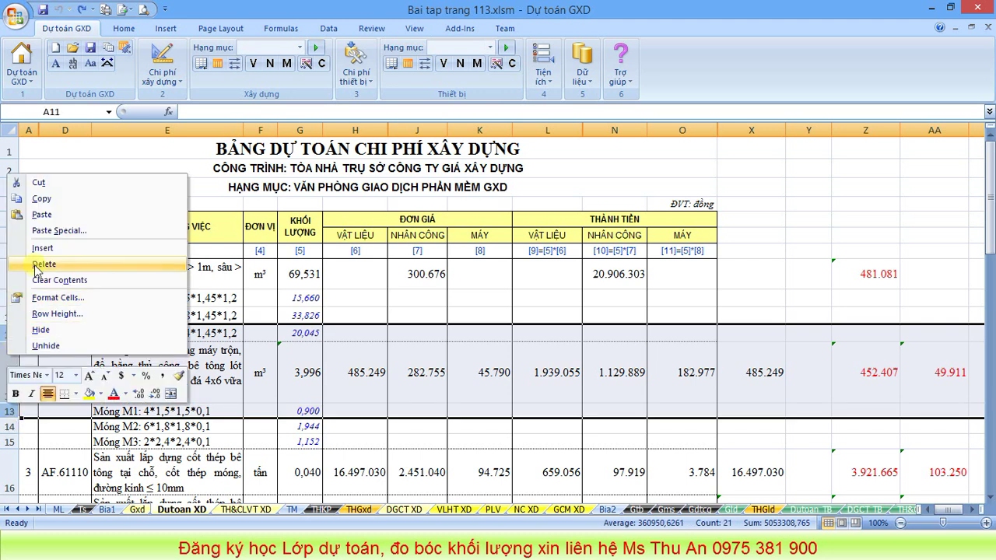
left_click(44, 259)
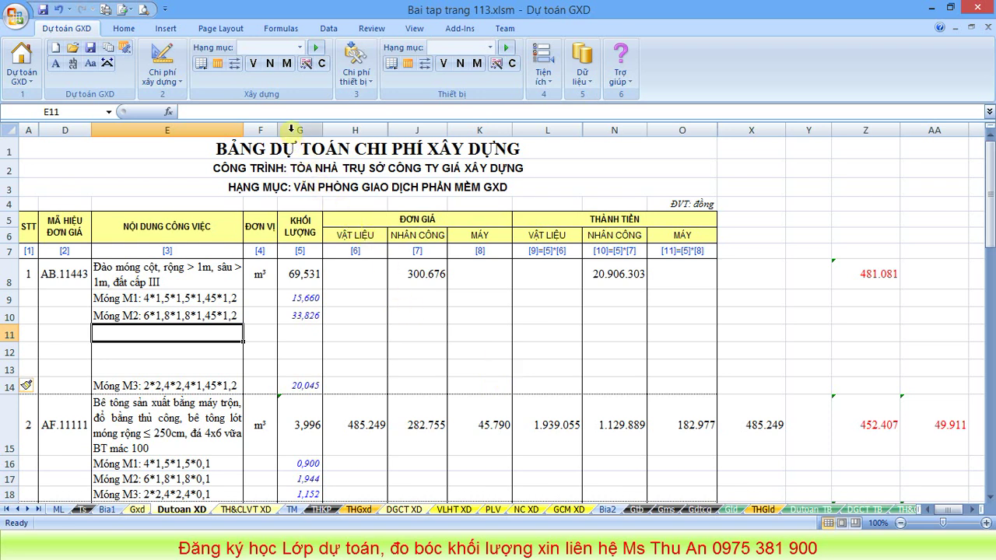
Insert a blank column before the VẬT LIỆU unit-price column and enter the header "Hệ số" in H5
left_click(336, 130)
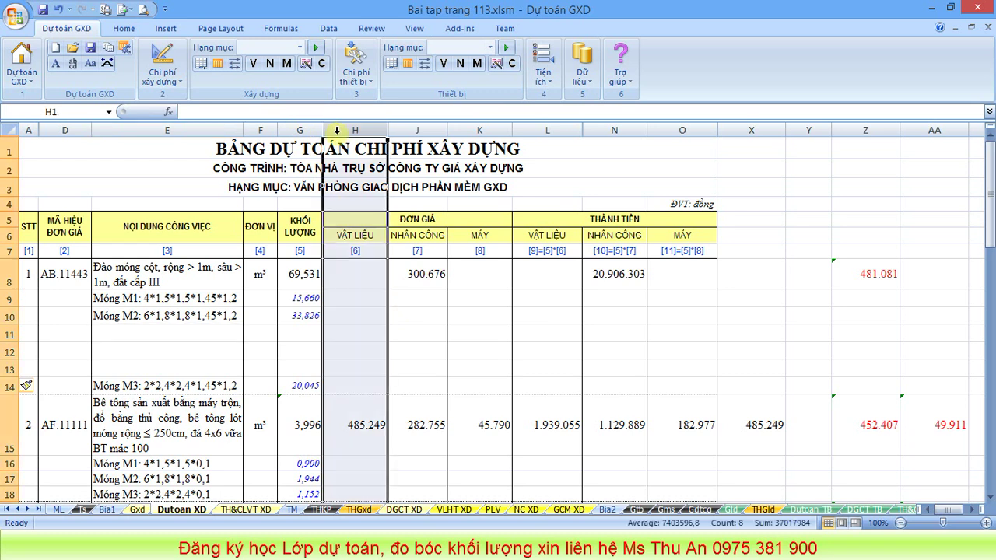
right_click(336, 130)
left_click(372, 225)
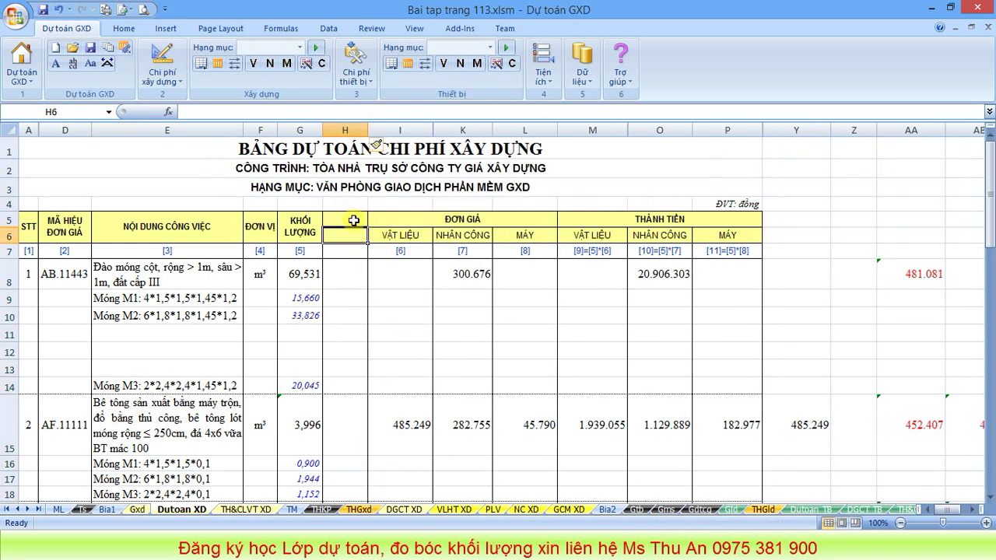
left_click(353, 220)
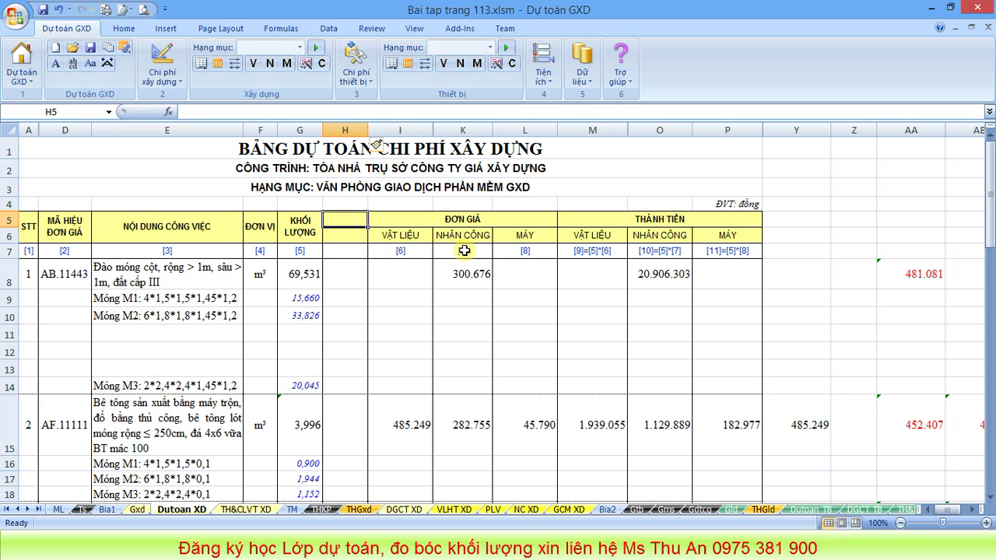
type("Hệ So")
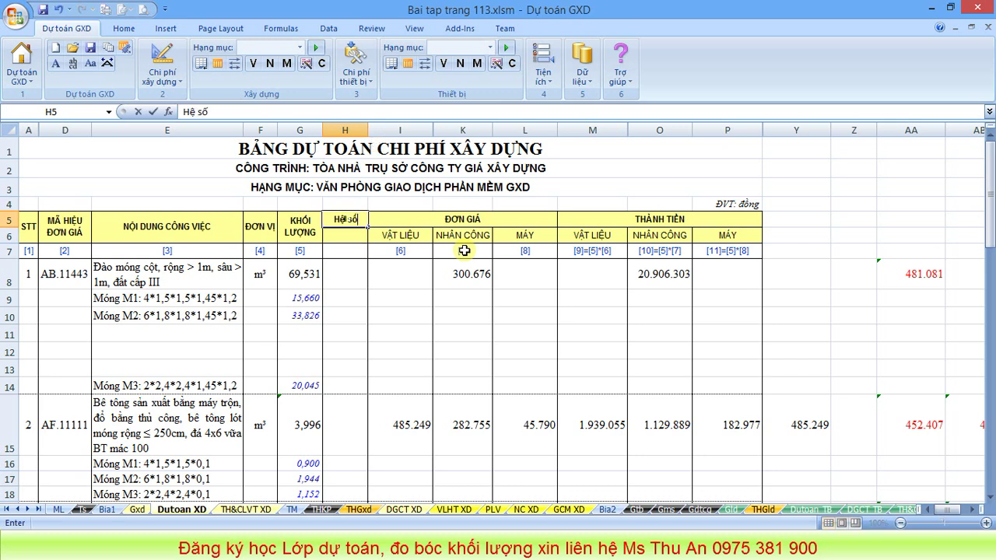
key("Return")
Enter the quantity expression 8*1*2*3 in the first blank description cell below Móng M2 of item 1
left_click(344, 272)
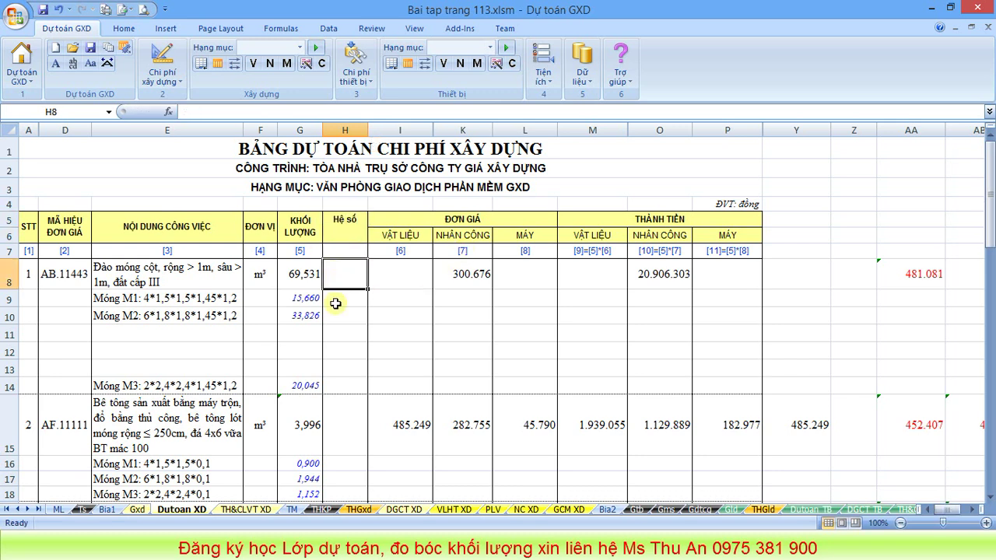
left_click(330, 348)
left_click(206, 332)
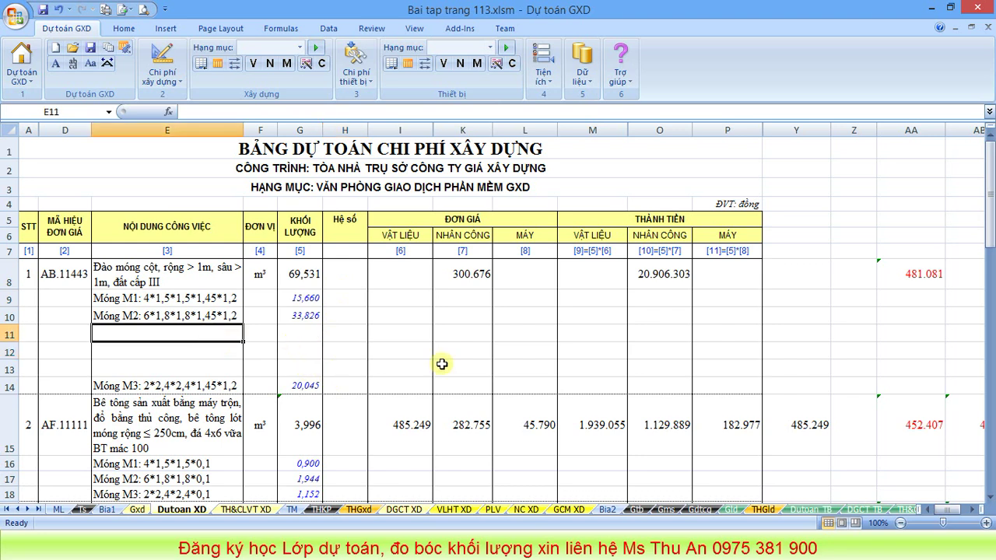
type("8*1*2*3")
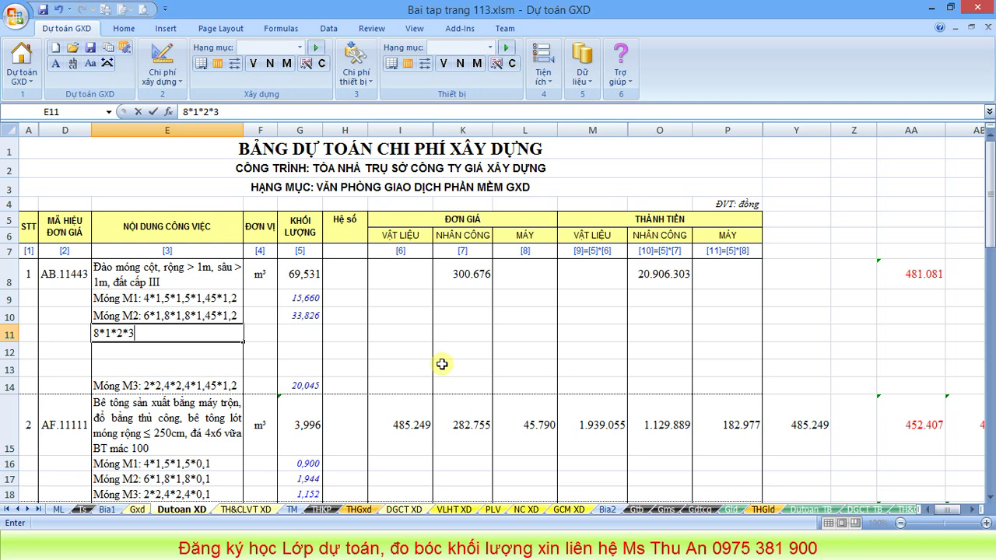
key("Return")
Examine how the new line's quantity, item 1's total quantity and its labour amount are calculated
left_click(326, 340)
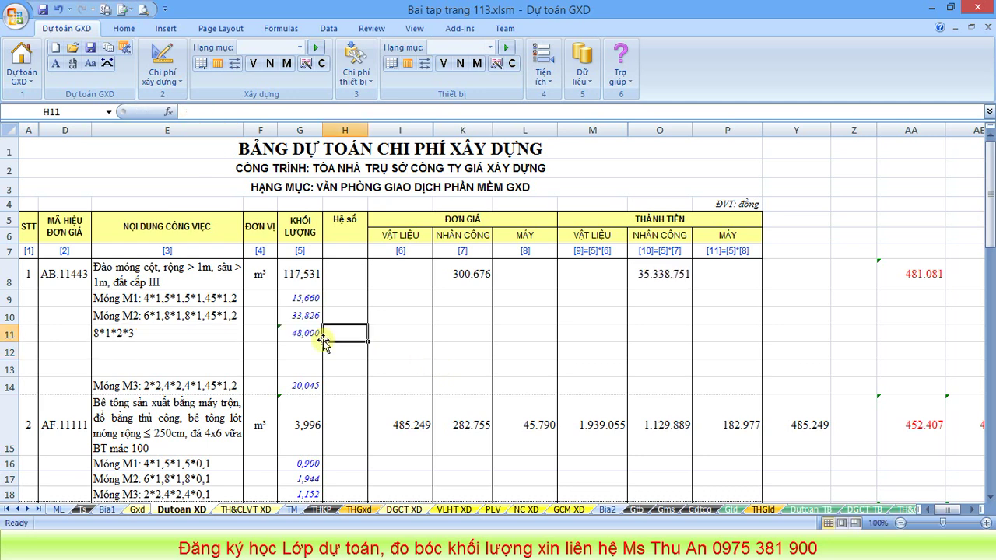
left_click(309, 335)
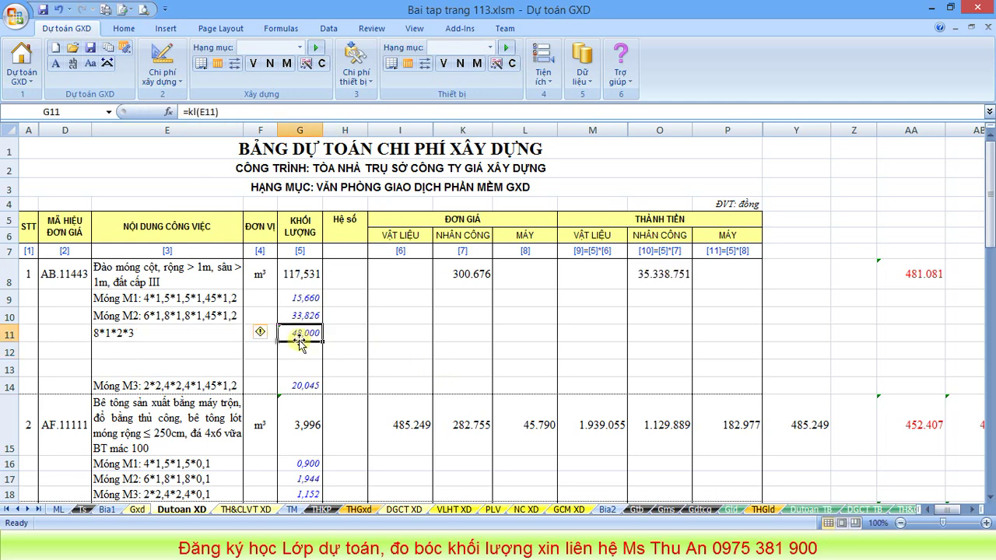
left_click(305, 278)
left_click(343, 336)
left_click(650, 274)
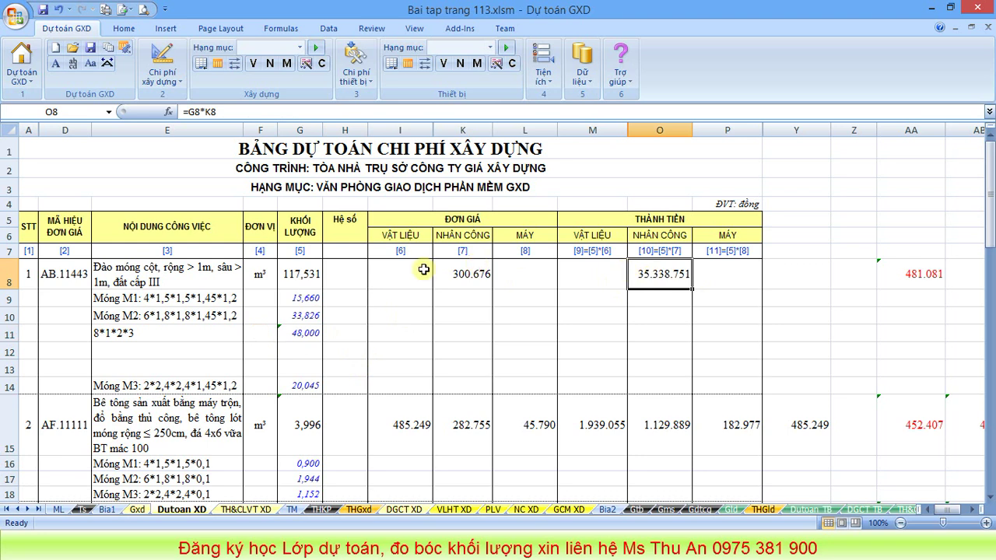
left_click(56, 350)
left_click(222, 338)
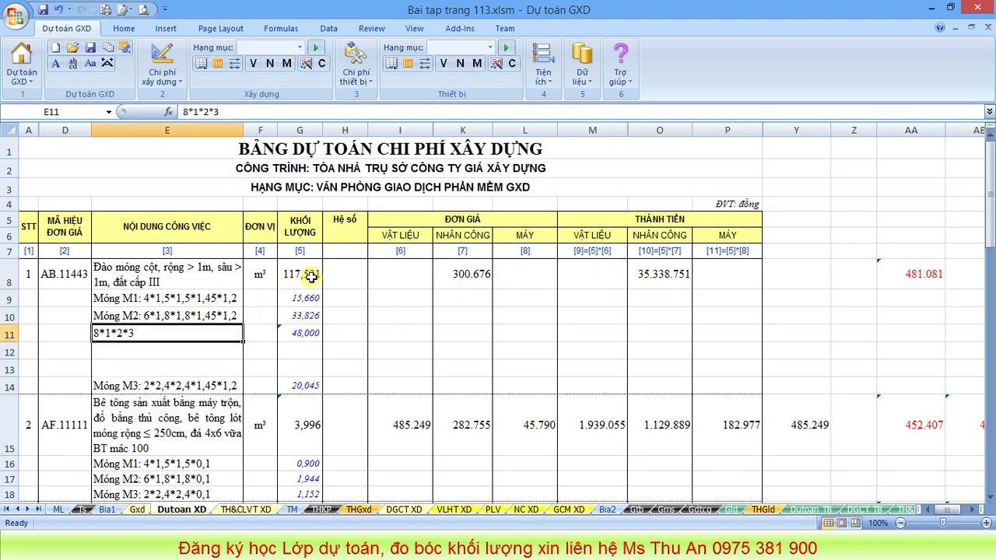
Copy the ĐƠN VỊ header's formatting onto the Hệ số header with Format Painter
left_click(260, 237)
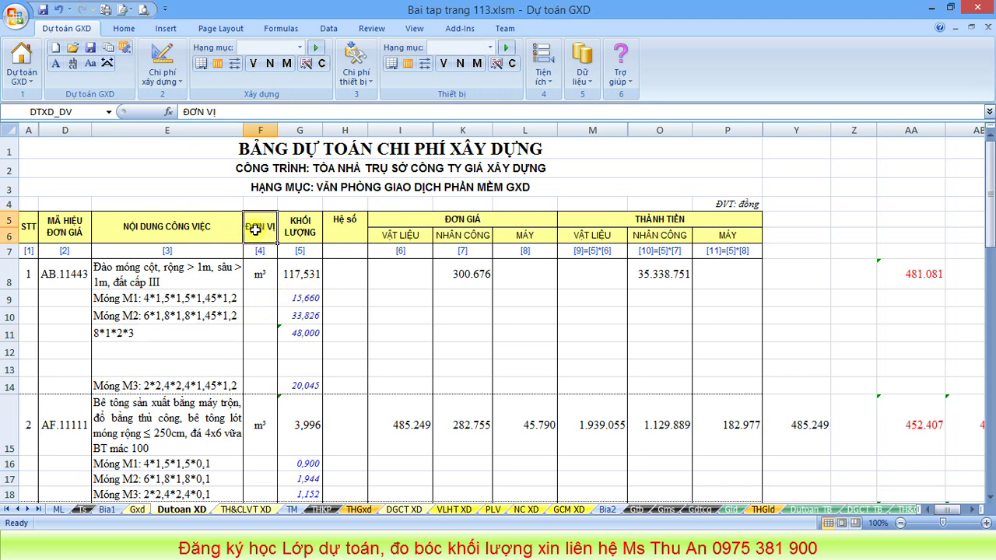
left_click(347, 222)
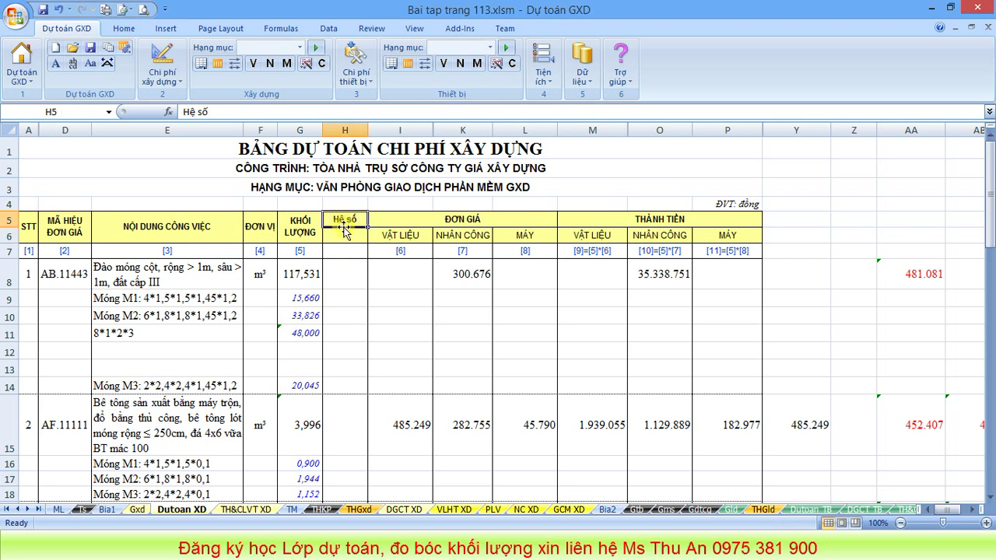
left_click(342, 234)
left_click(342, 221)
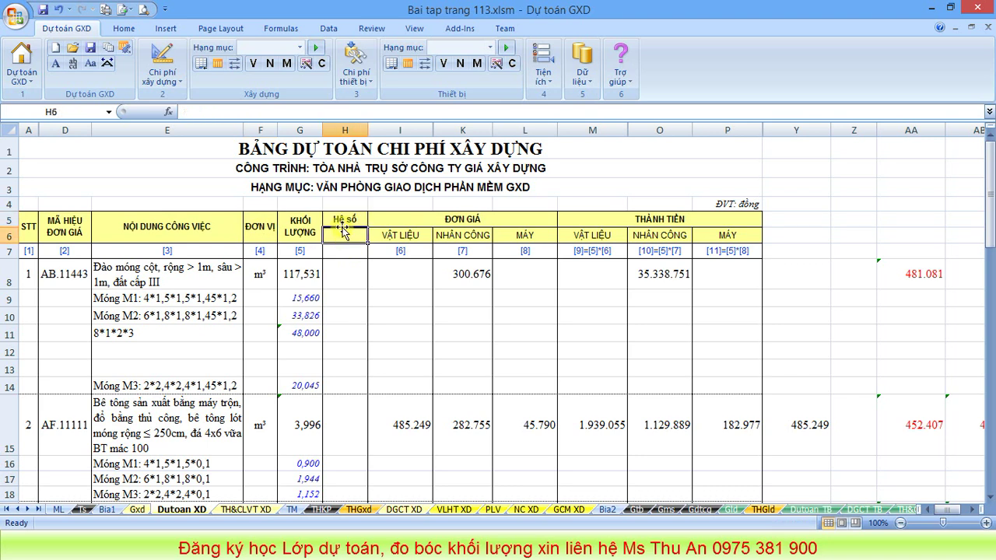
left_click(127, 28)
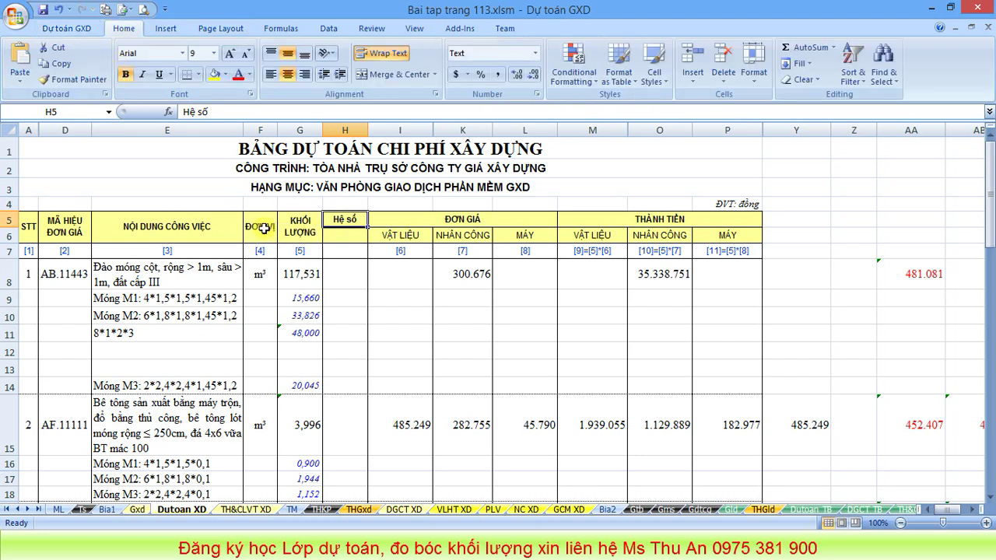
left_click(265, 228)
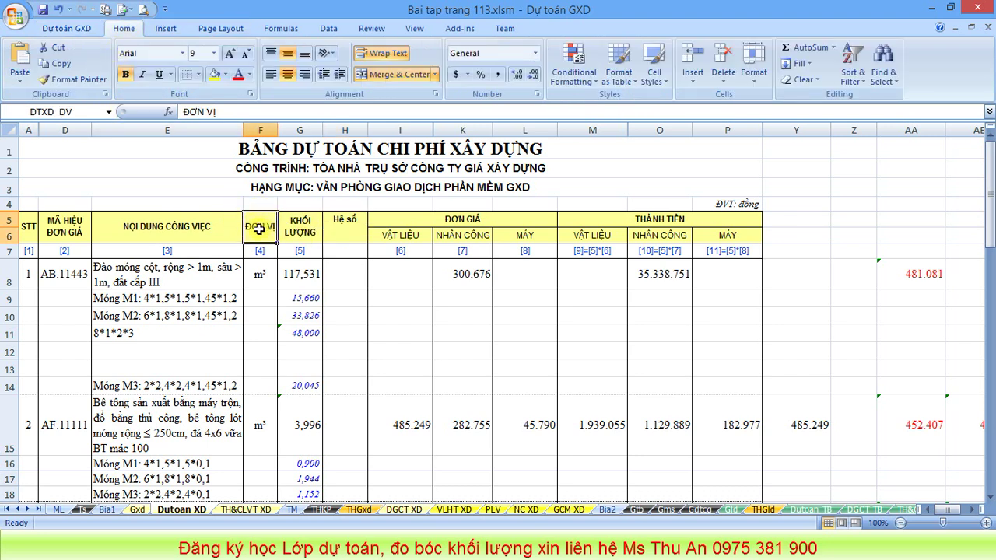
left_click(64, 81)
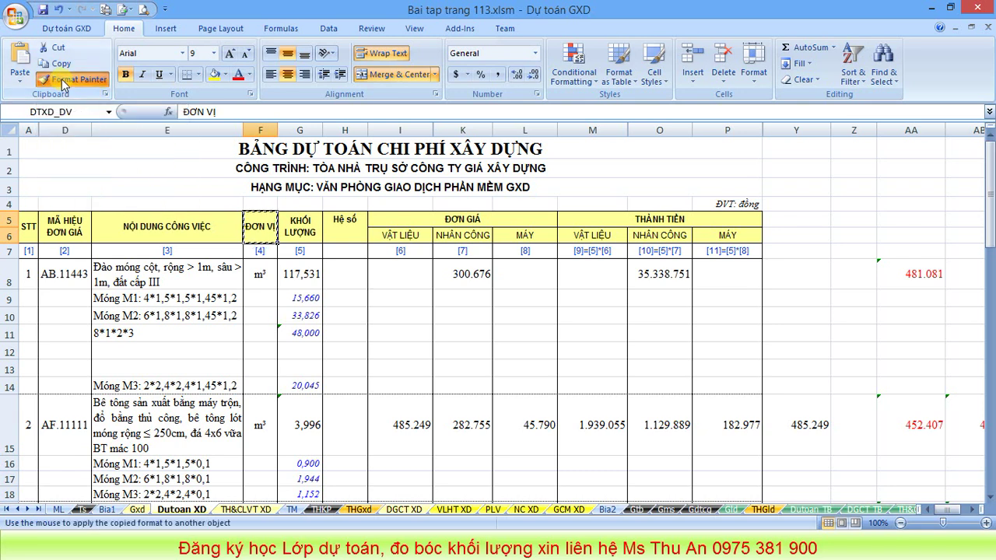
left_click(347, 221)
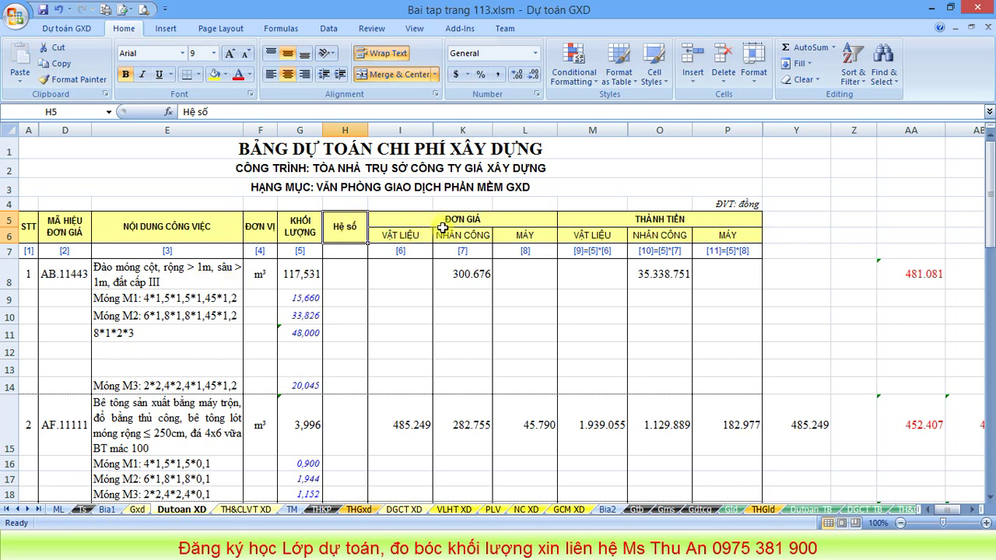
Fill the ĐƠN VỊ header cell with dark grey and set its font color to red
left_click(257, 228)
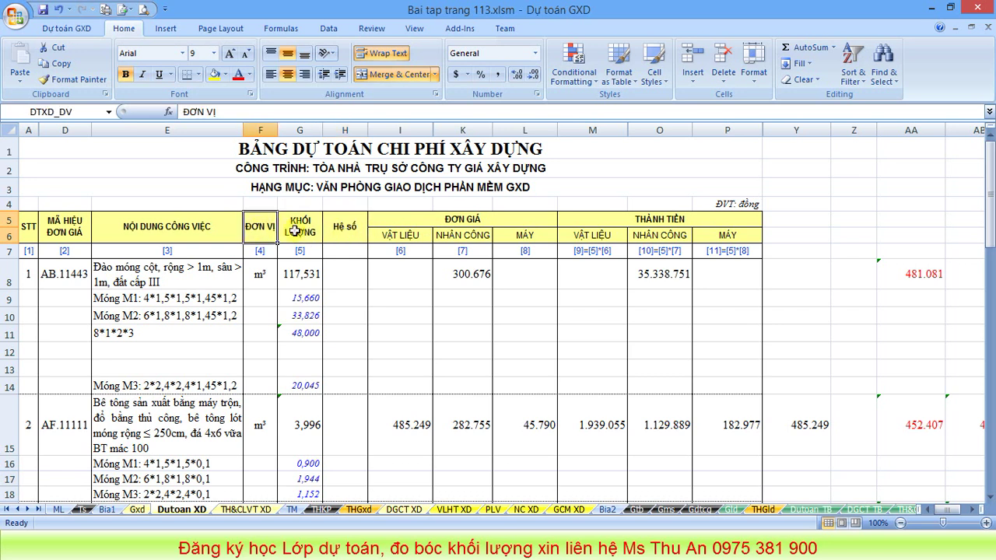
left_click(358, 273)
left_click(259, 233)
key("ctrl+c")
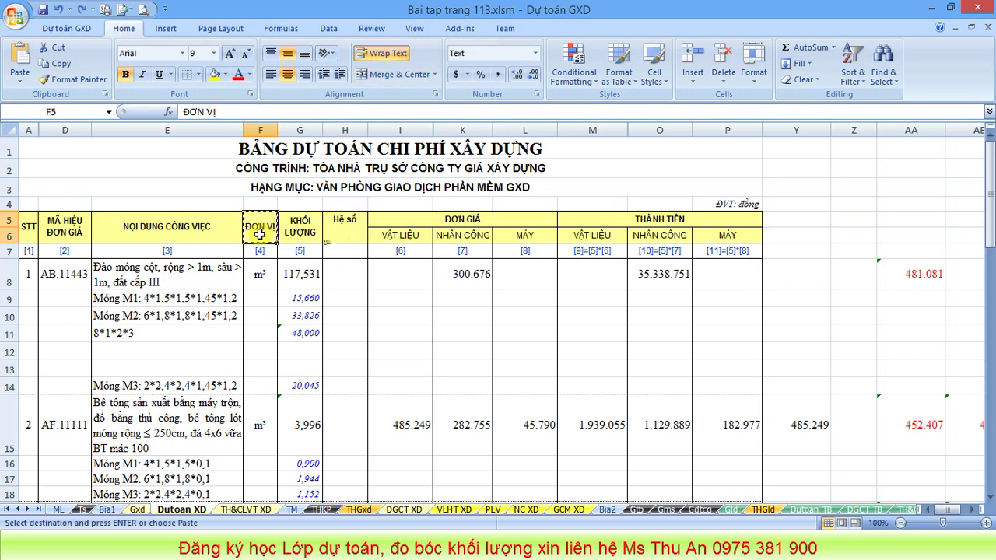
left_click(260, 234)
left_click(225, 74)
left_click(212, 158)
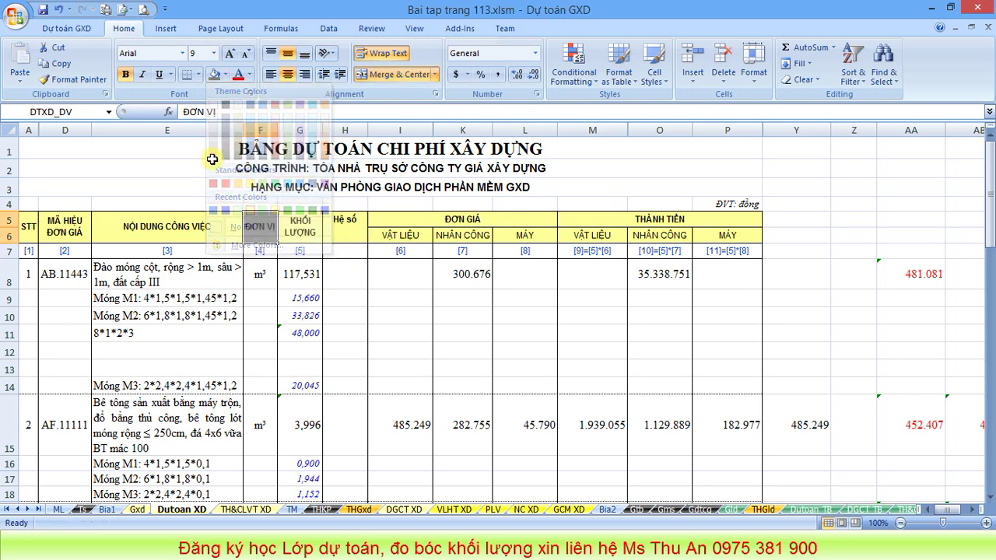
left_click(238, 74)
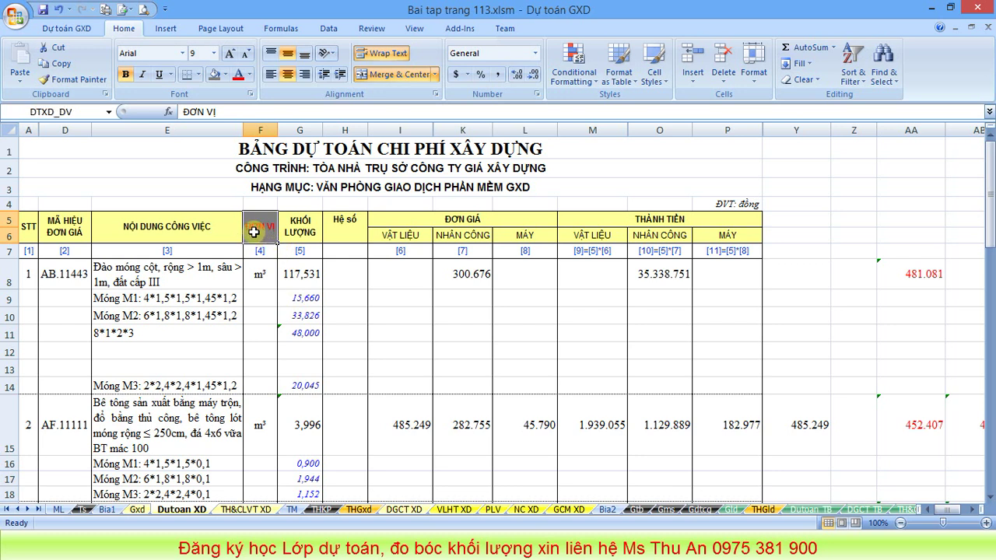
Copy the ĐƠN VỊ header's formatting to the Hệ số, KHỐI LƯỢNG and MÃ HIỆU ĐƠN GIÁ headers using Format Painter for repeated use
left_click(343, 221)
left_click(260, 225)
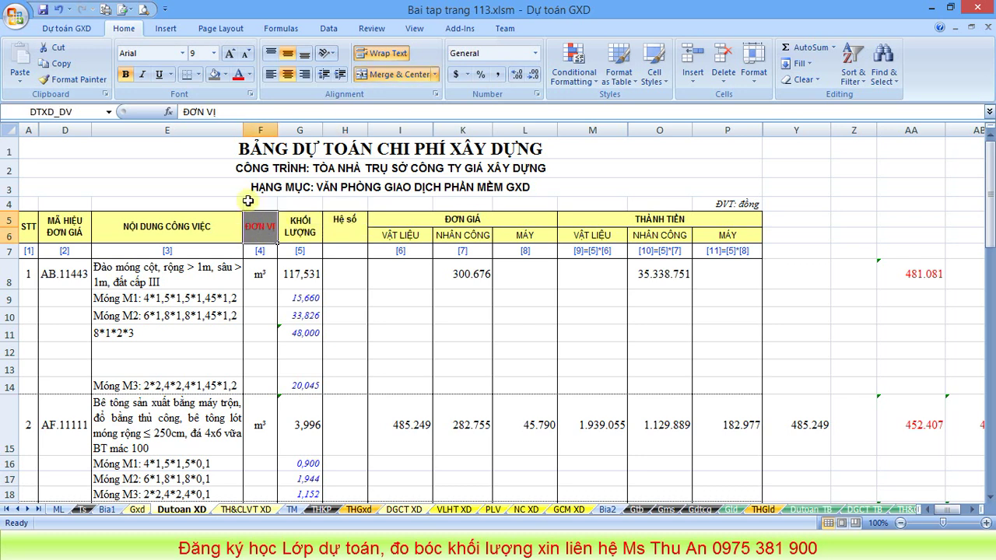
left_click(69, 81)
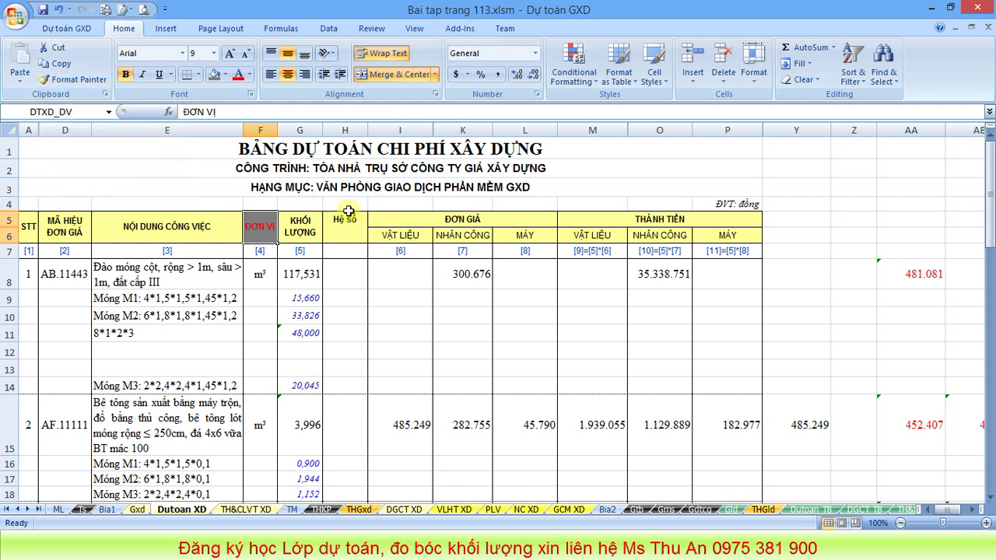
left_click(76, 82)
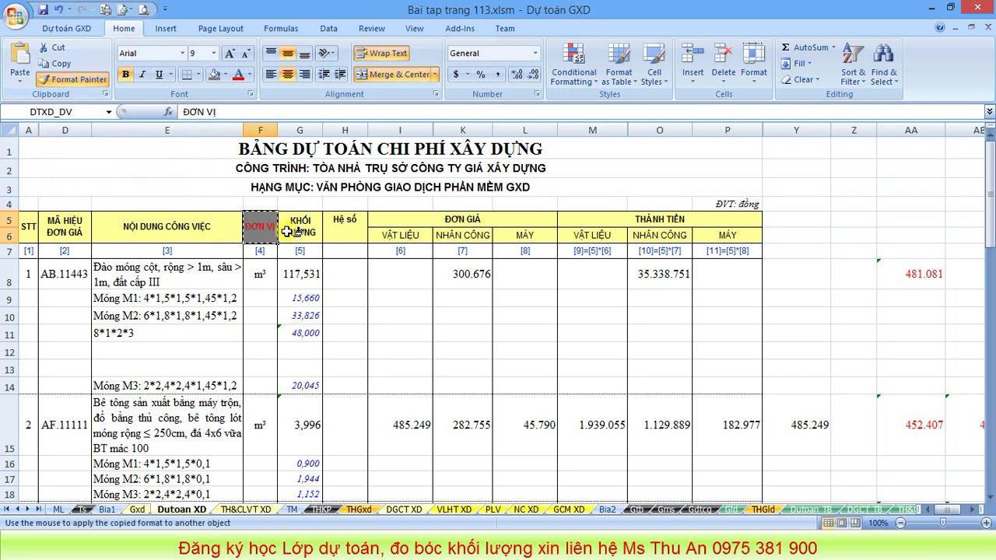
left_click(338, 221)
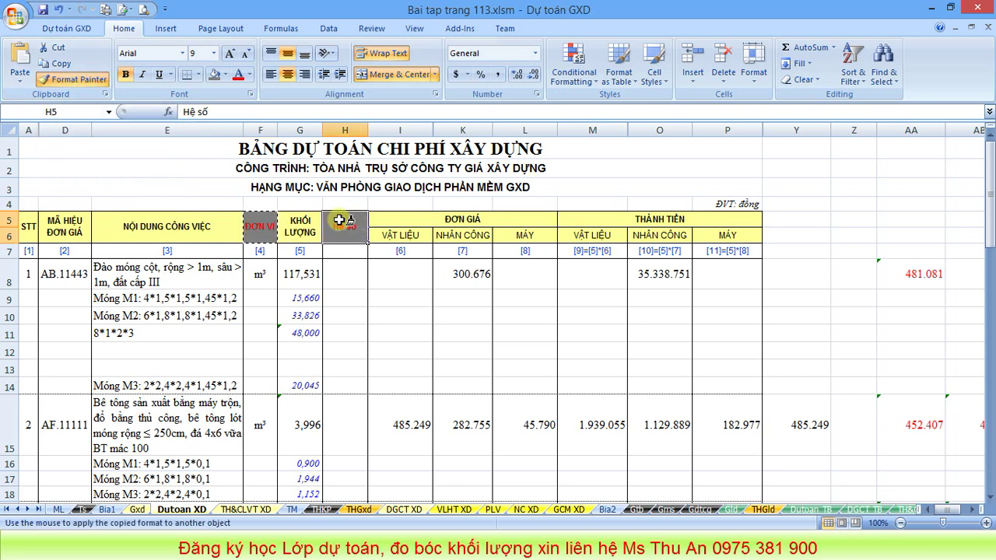
left_click(291, 218)
left_click(70, 221)
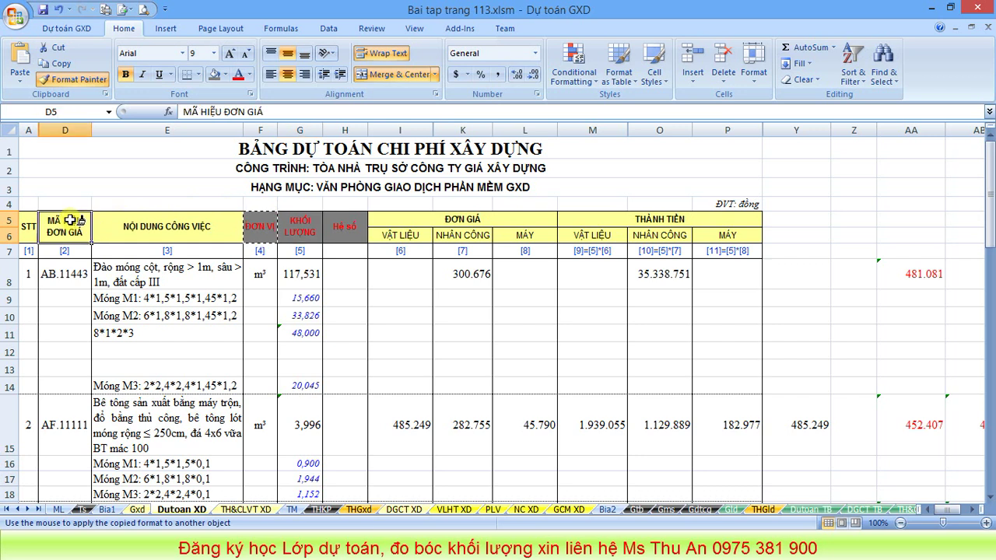
left_click(76, 80)
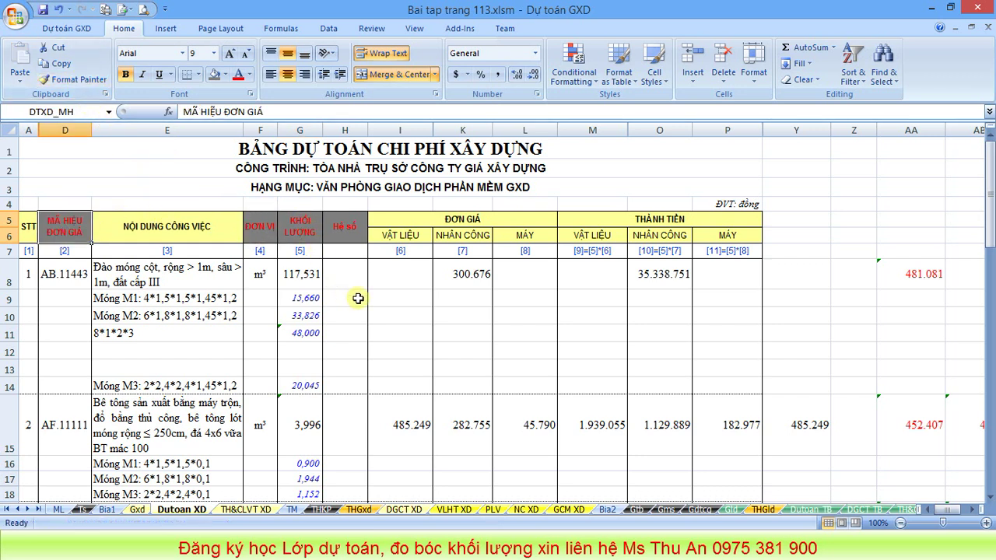
Try moving the TH&CLVT XD sheet between THGxd and DGCT XD, and return it to its place after Dutoan XD
scroll(437, 331, "down", 2)
scroll(437, 331, "up", 2)
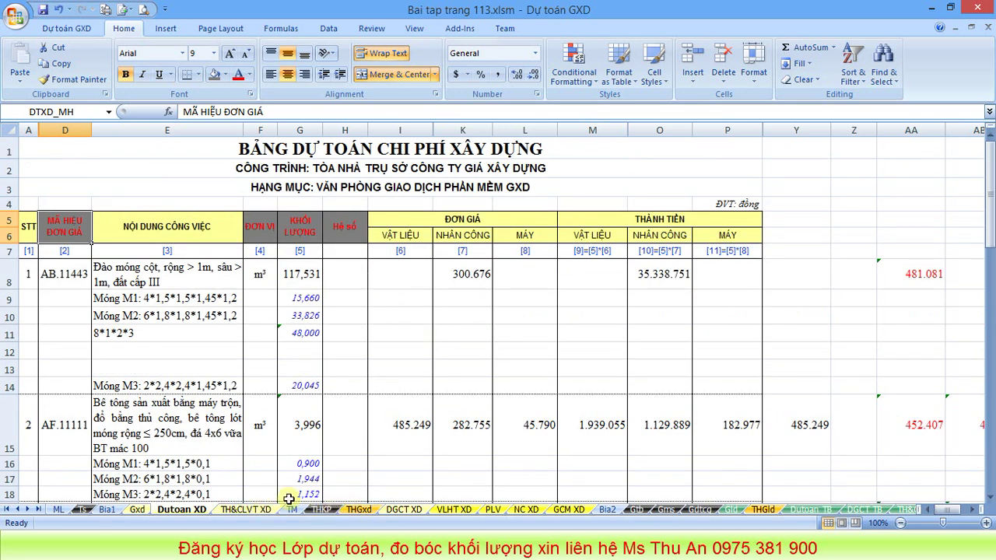
left_click(138, 510)
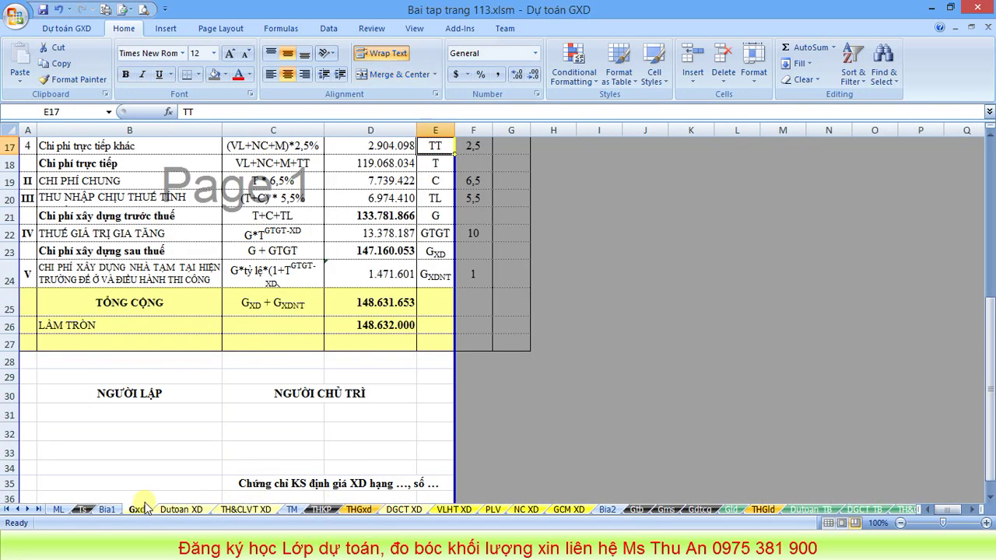
left_click(237, 511)
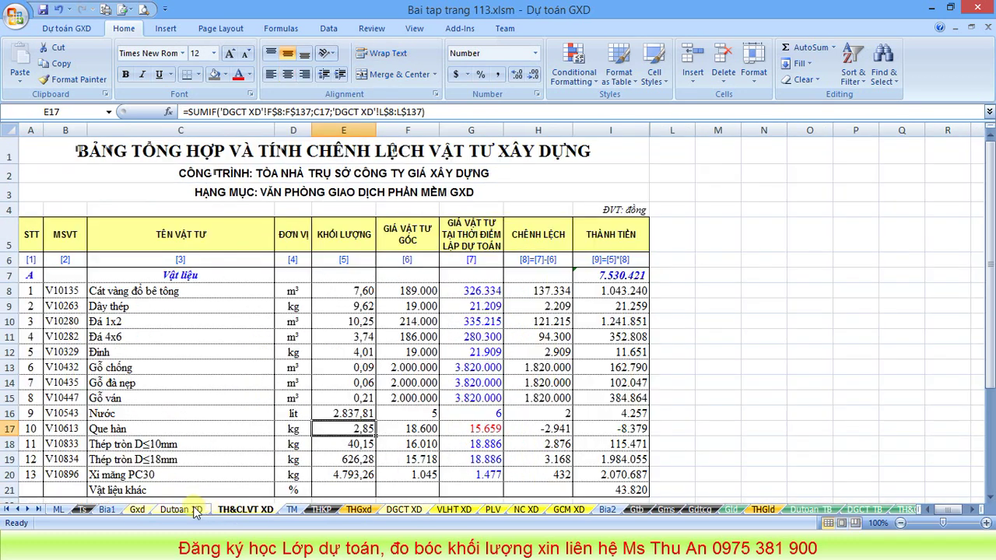
left_click(185, 511)
left_click(233, 510)
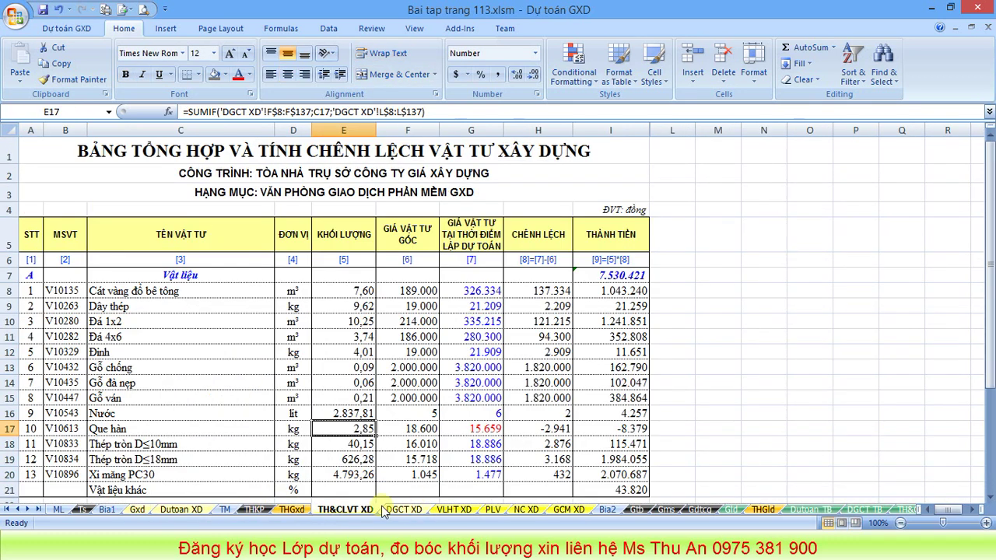
left_click(144, 511)
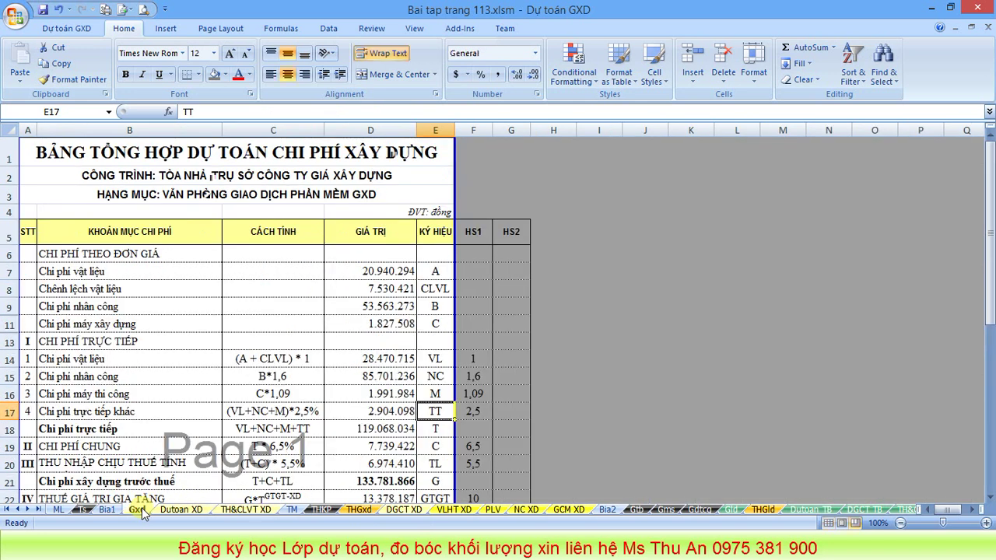
Move the DGCT XD and VLHT XD sheets in front of TM, directly after TH&CLVT XD, and return to Dutoan XD
left_click(416, 510)
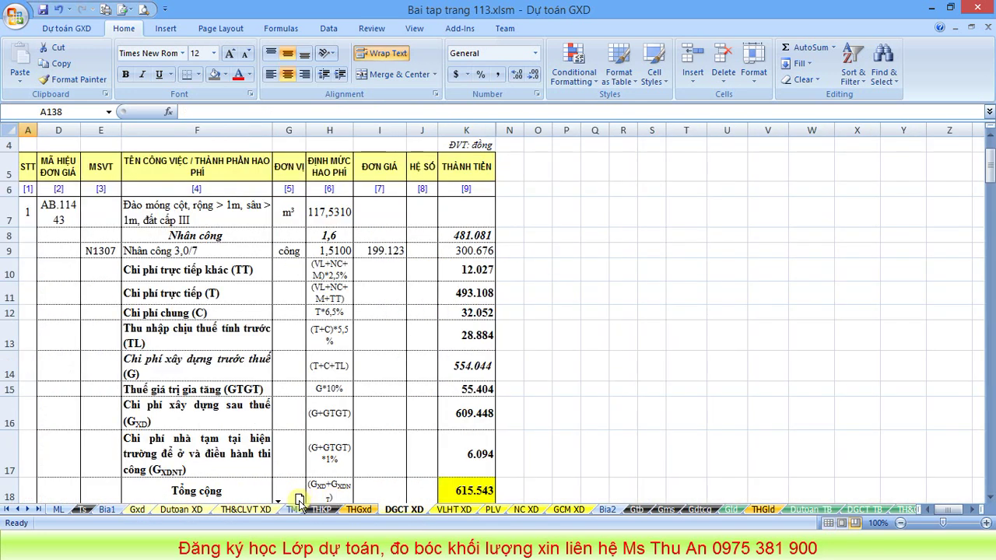
left_click(455, 511)
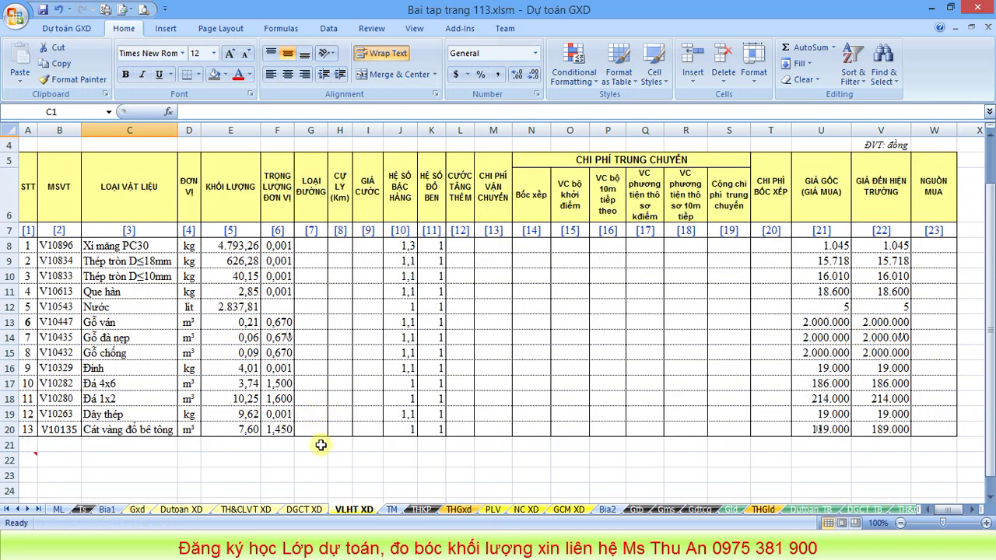
left_click(247, 509)
left_click(184, 510)
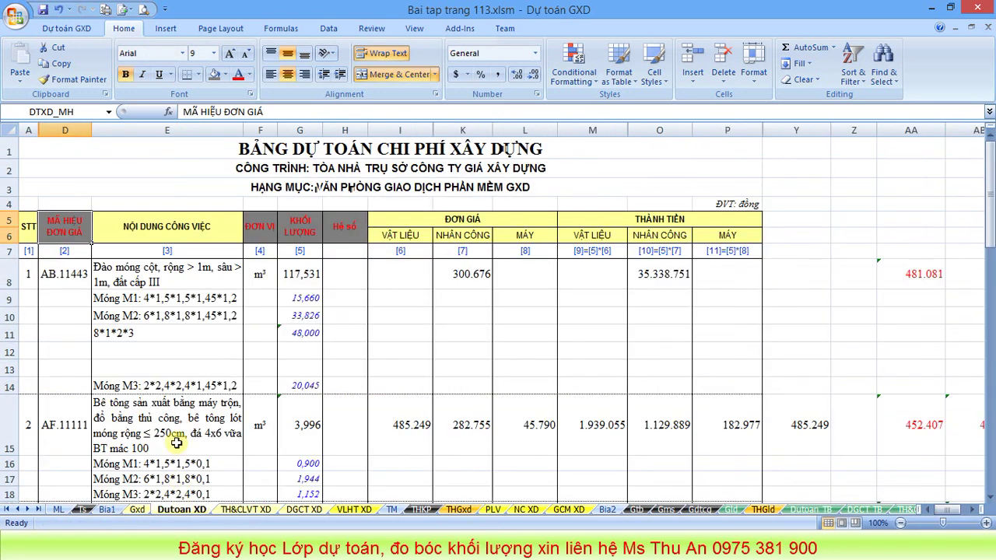
Look through the reordered sheets and move the TH&CLVT XD sheet between DGCT XD and VLHT XD
left_click(138, 510)
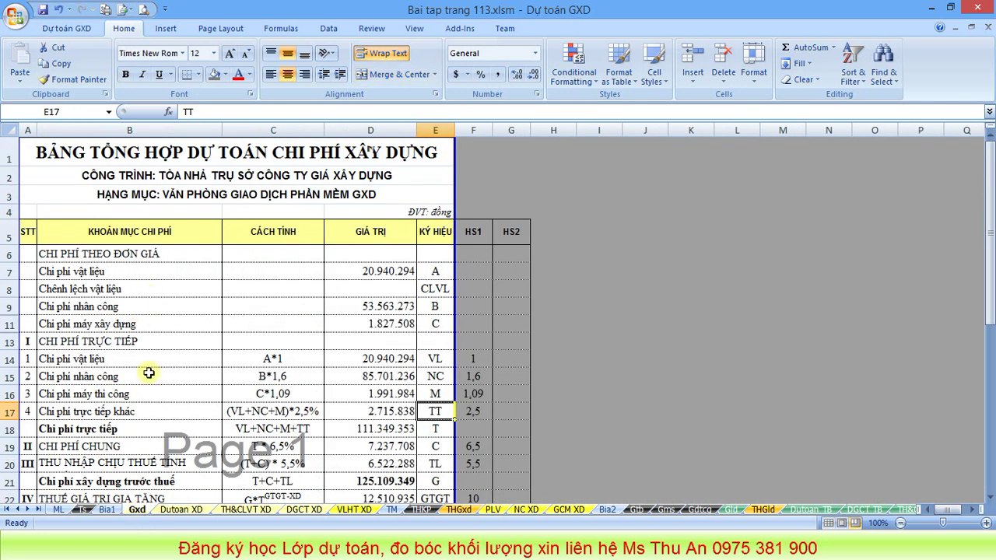
left_click(174, 510)
left_click(249, 509)
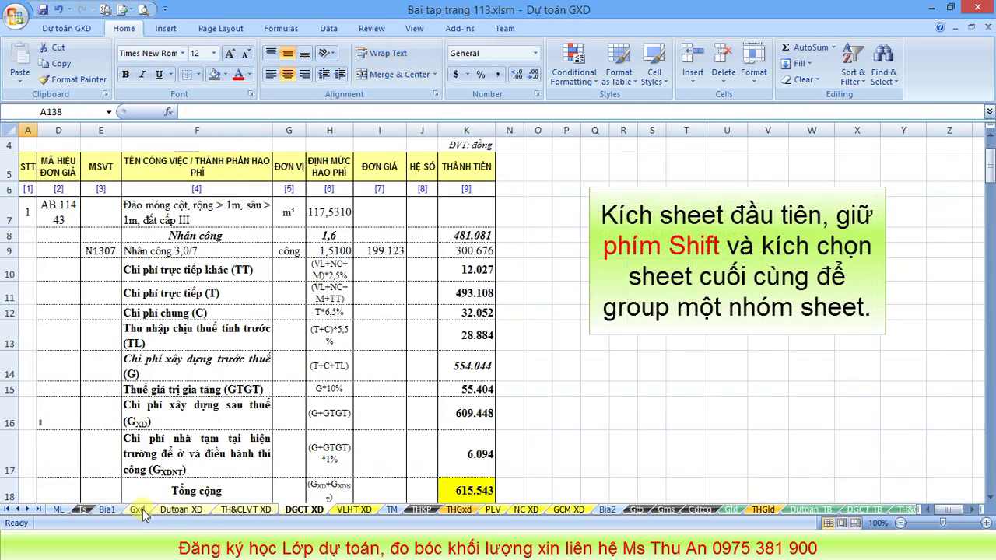
left_click(140, 510)
left_click(246, 509)
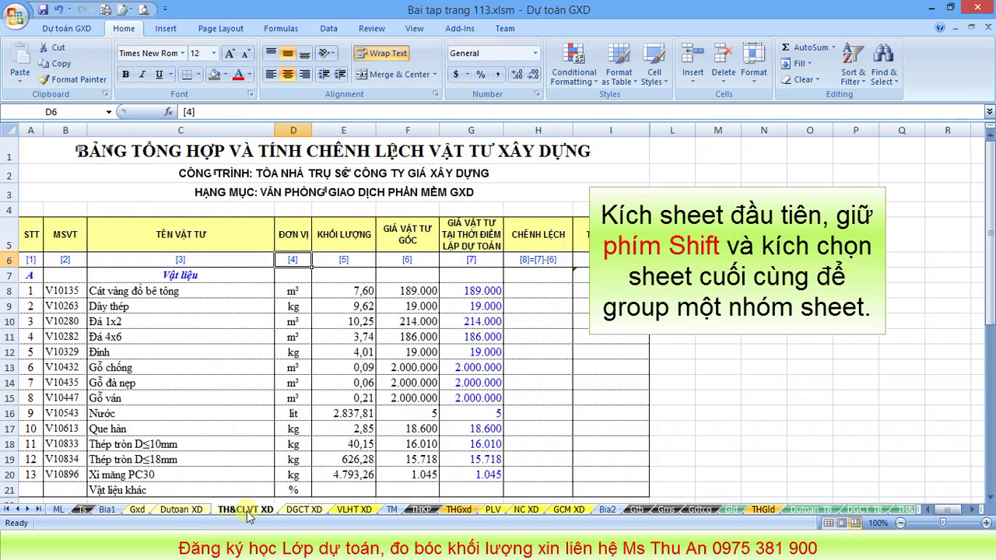
Group the sheets from Gxd through TH&CLVT XD and look through the grouped sheets, ending on Gxd
left_click(138, 509)
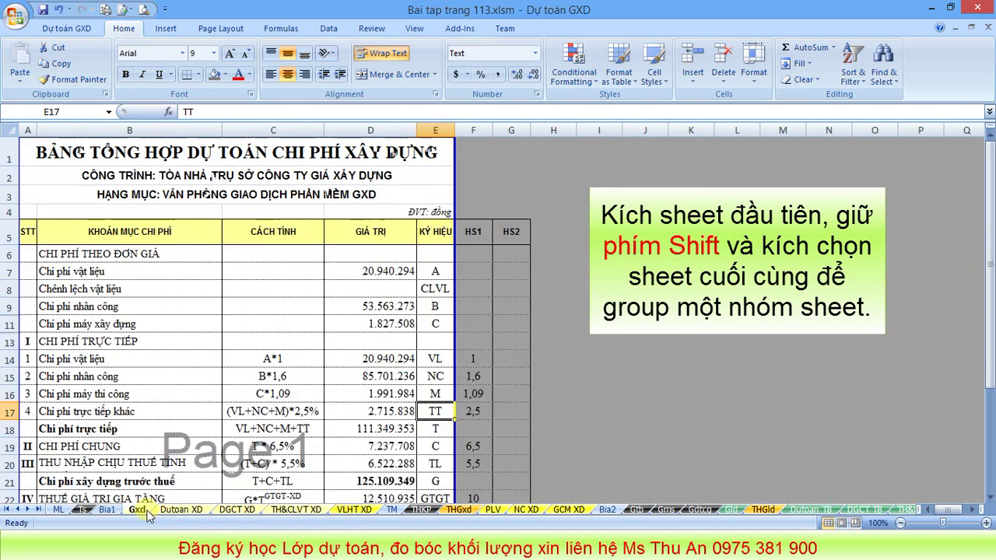
scroll(129, 462, "down", 2)
scroll(128, 463, "up", 2)
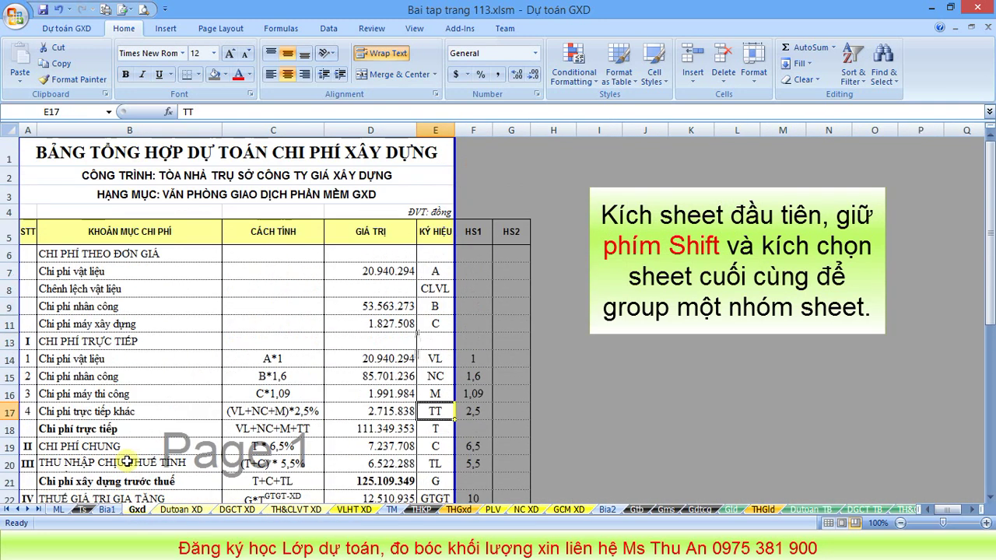
left_click(303, 512, "shift")
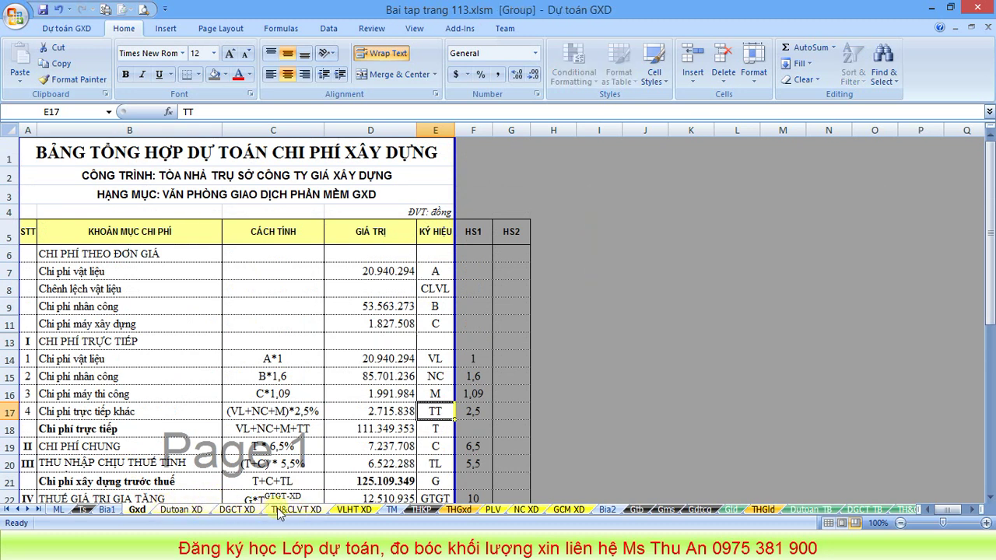
left_click(180, 510)
left_click(237, 509)
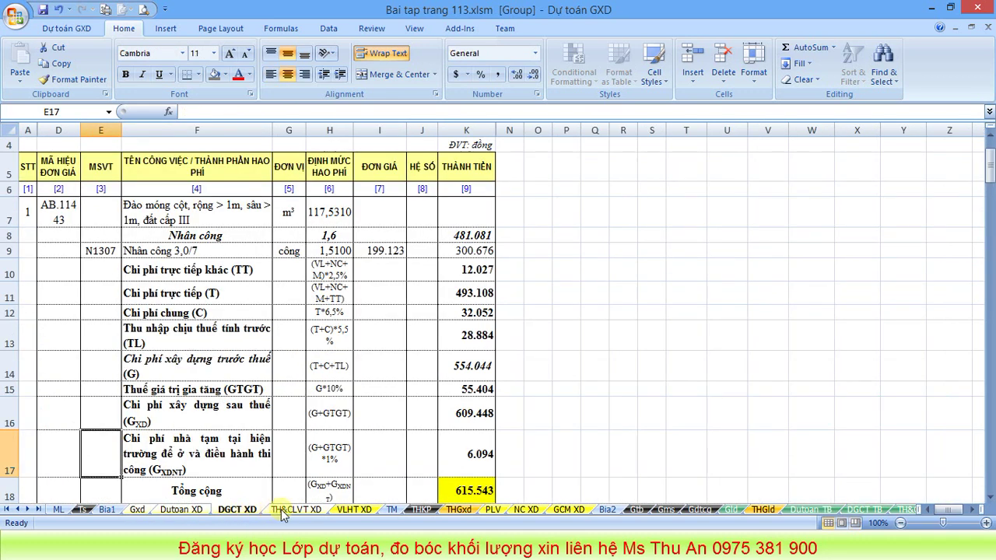
left_click(283, 512)
left_click(137, 510)
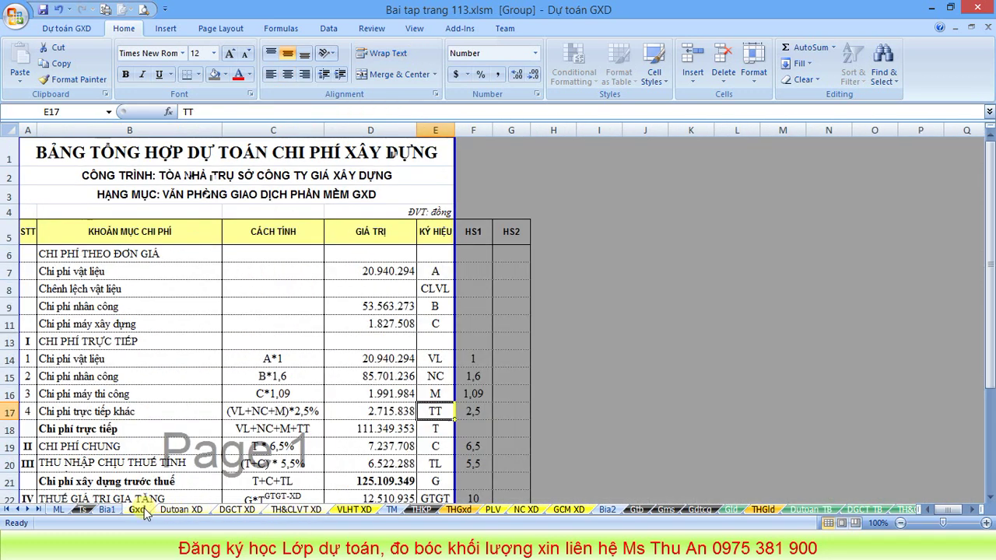
Preview the grouped sheets for printing, examine the page numbering on the first pages, and close the preview
left_click(144, 8)
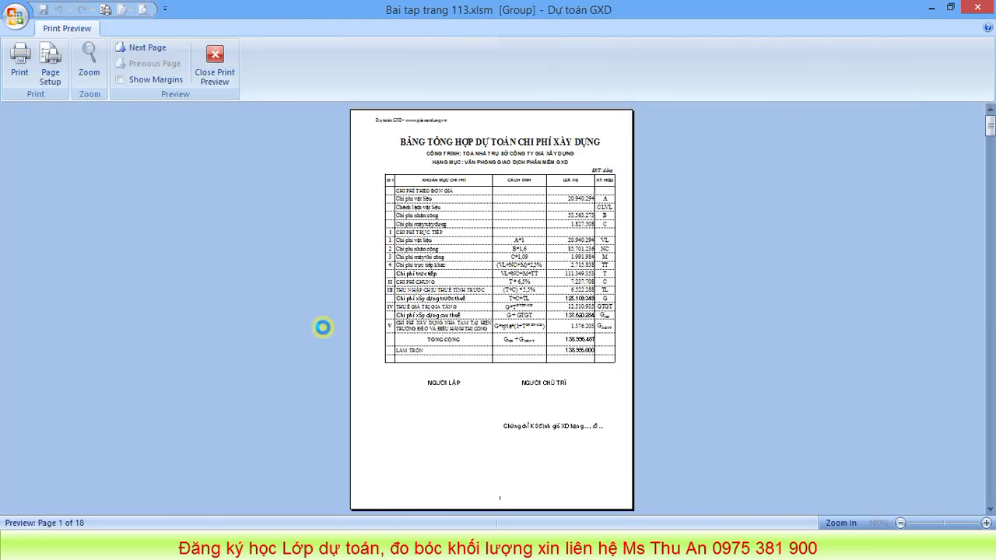
left_click(498, 499)
scroll(497, 486, "down", 2)
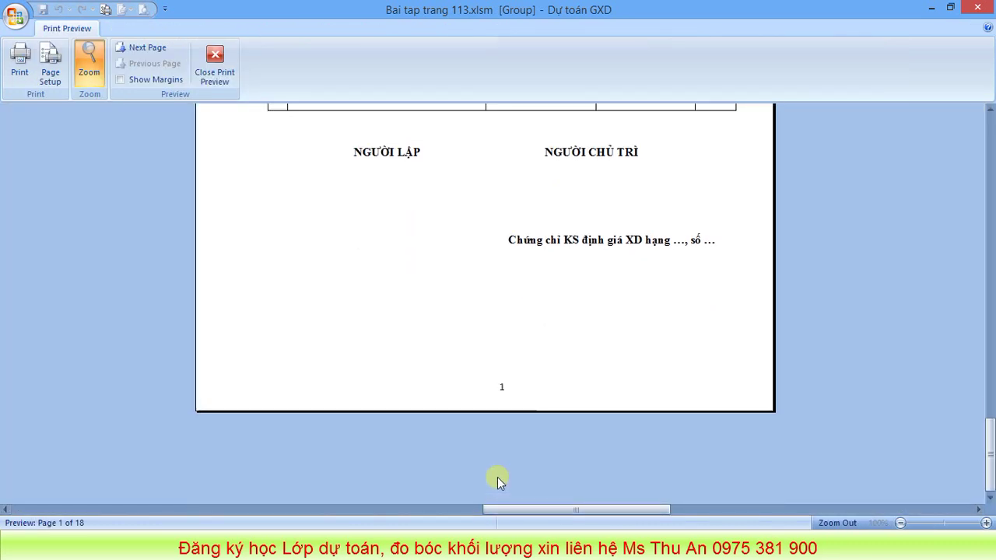
left_click(521, 388)
scroll(505, 420, "down", 2)
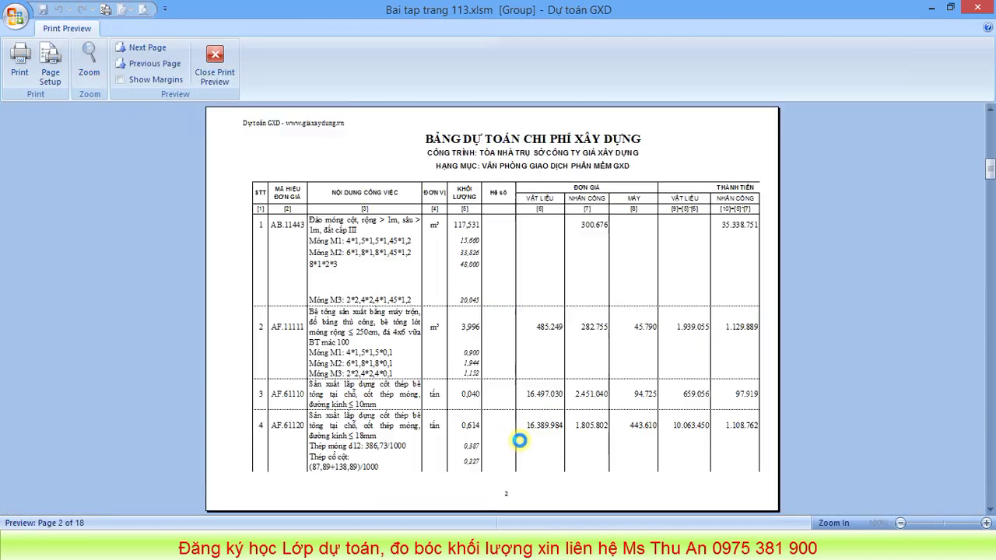
left_click(522, 449)
scroll(523, 470, "up", 1)
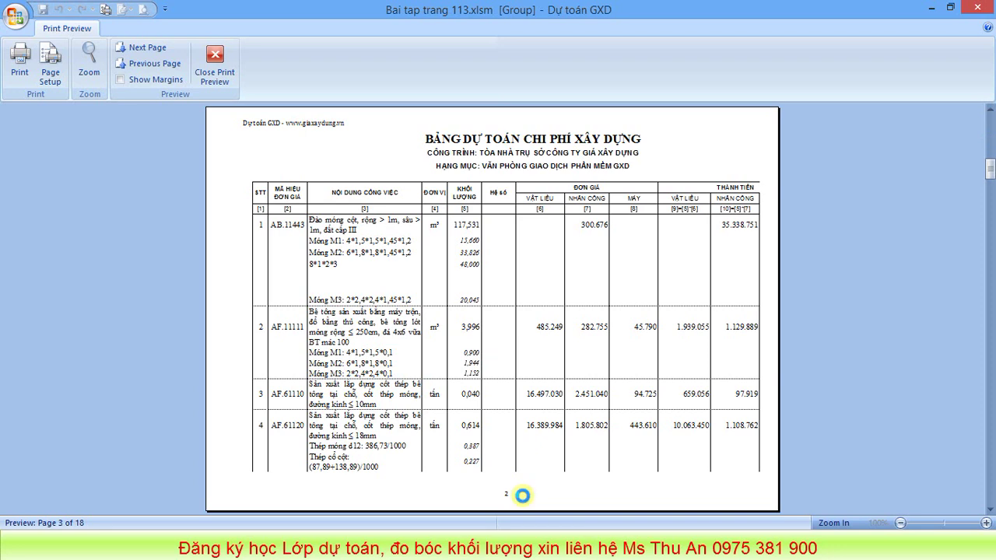
scroll(523, 496, "down", 1)
key("Escape")
Ungroup the sheets by switching to Bia1, and review the Gxd and Dutoan XD sheets
left_click(107, 509)
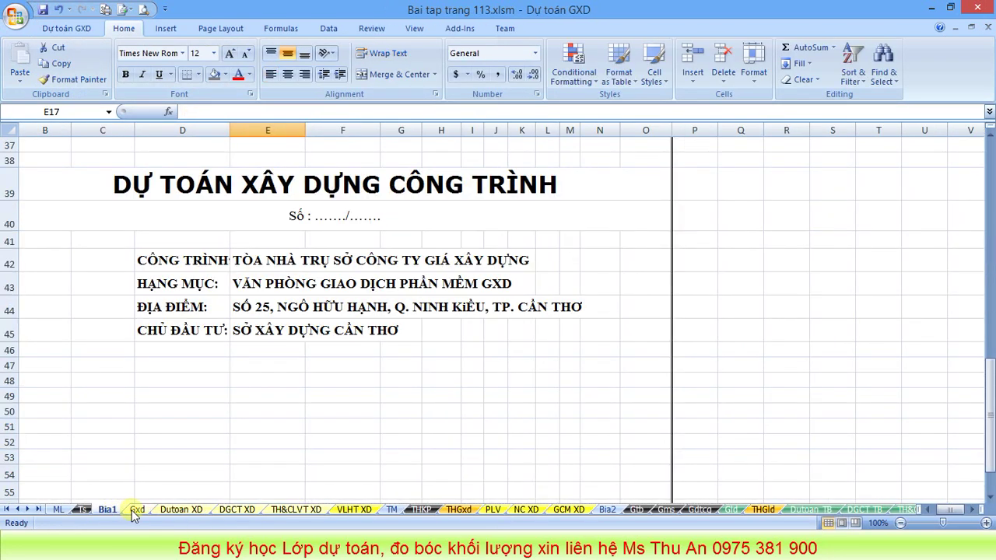
left_click(136, 510)
scroll(246, 440, "down", 1)
scroll(246, 440, "down", 1)
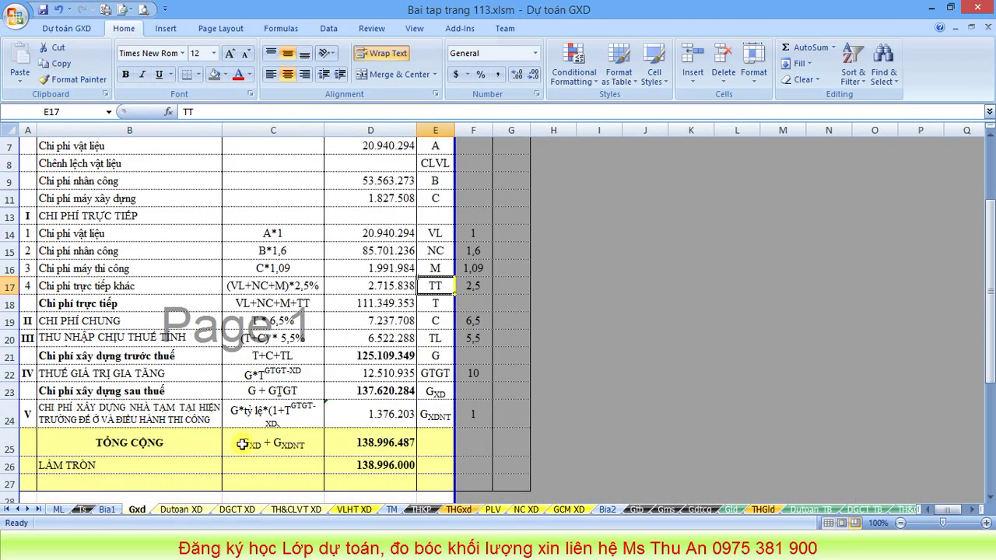
scroll(233, 442, "up", 2)
left_click(203, 509)
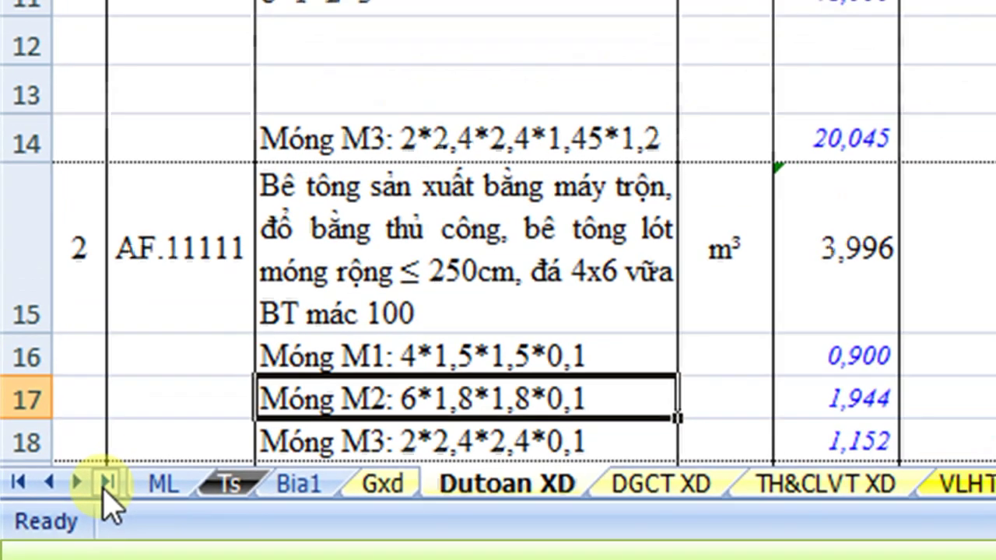
Browse the workbook's sheet list to its end and back to its start, including sheet by sheet in both directions
left_click(107, 483)
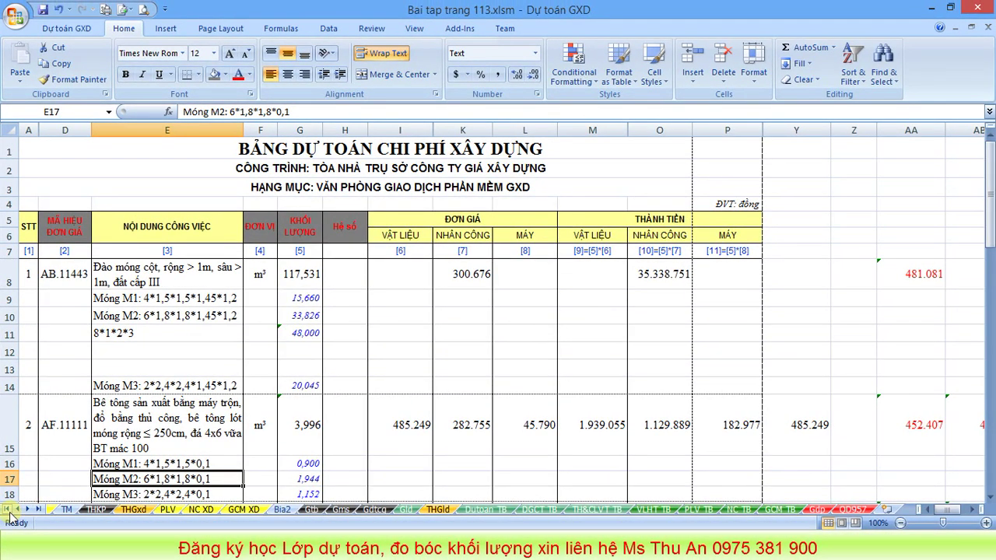
left_click(7, 509)
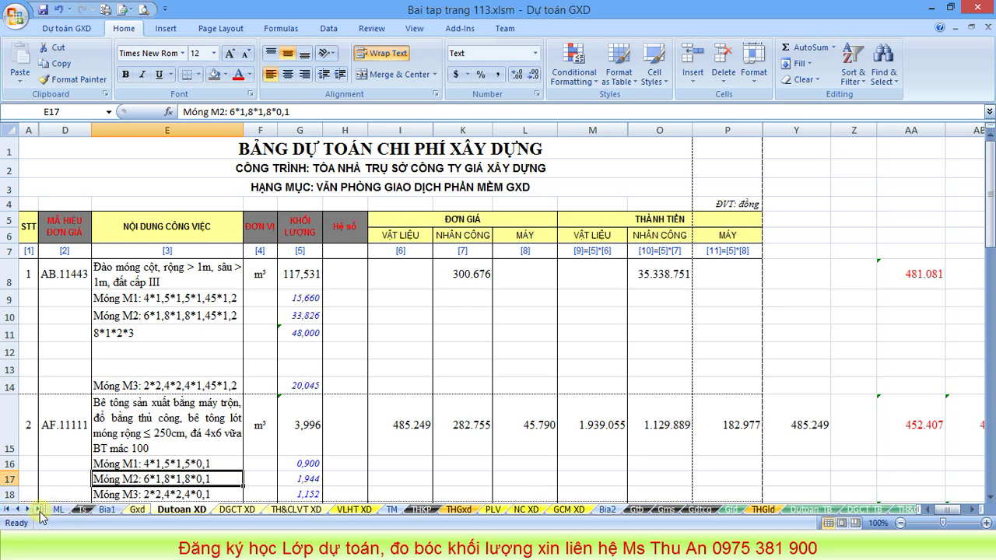
left_click(37, 510)
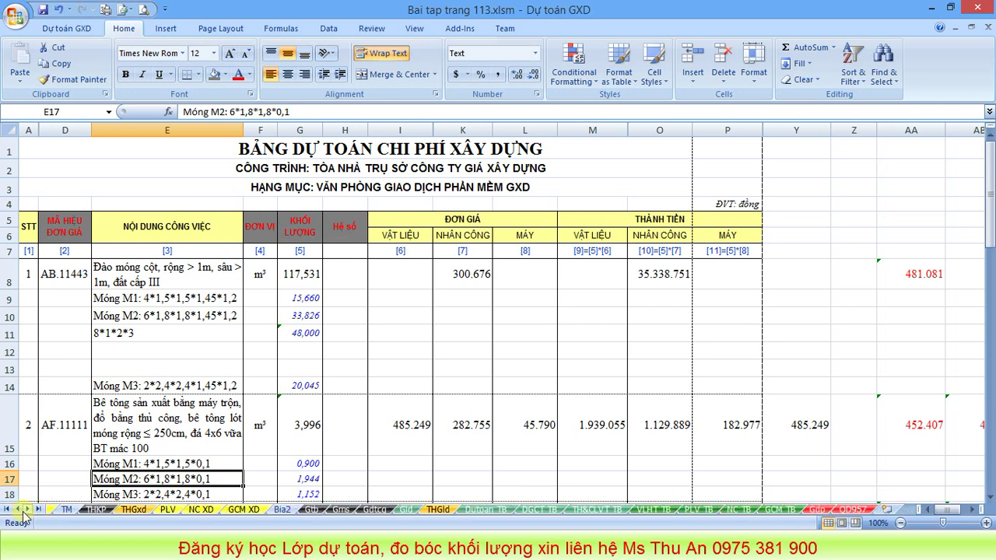
left_click(17, 509)
left_click(17, 509)
left_click(17, 509)
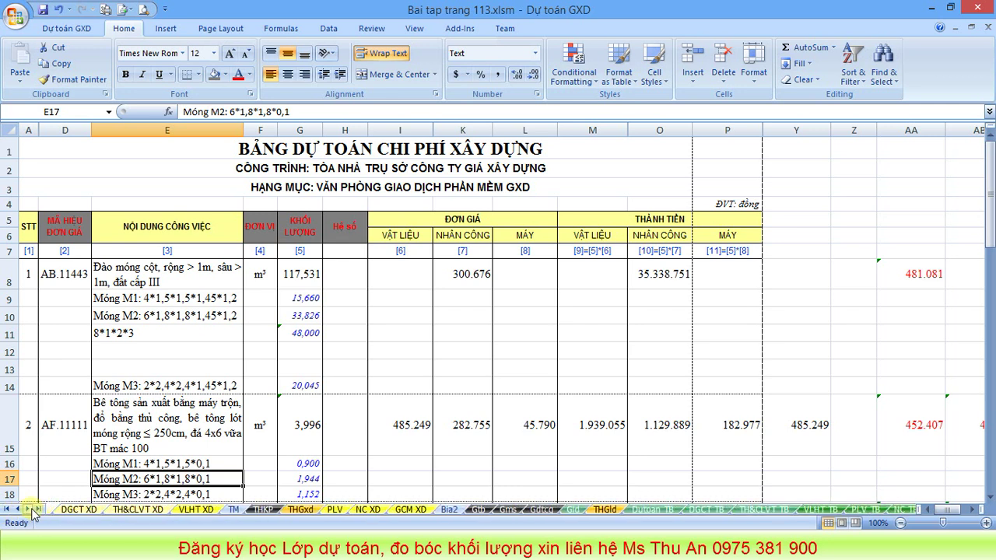
left_click(30, 509)
left_click(29, 511)
left_click(17, 509)
left_click(17, 509)
left_click(18, 509)
key("Up")
key("Up")
key("Up")
key("Up")
key("Up")
key("Up")
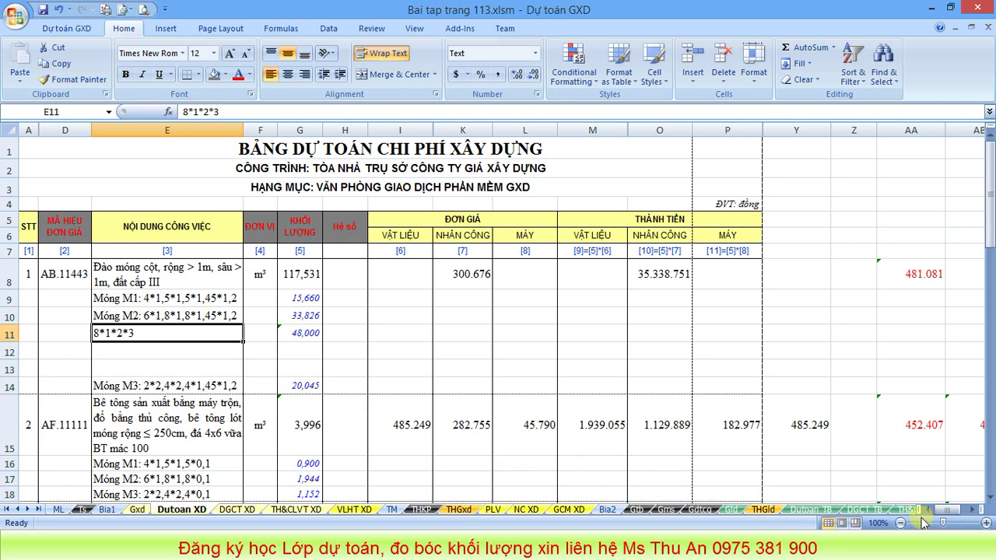
mouse_move(933, 514)
left_mouse_down()
mouse_move(957, 513)
mouse_move(927, 519)
mouse_move(969, 514)
mouse_move(931, 506)
left_mouse_up()
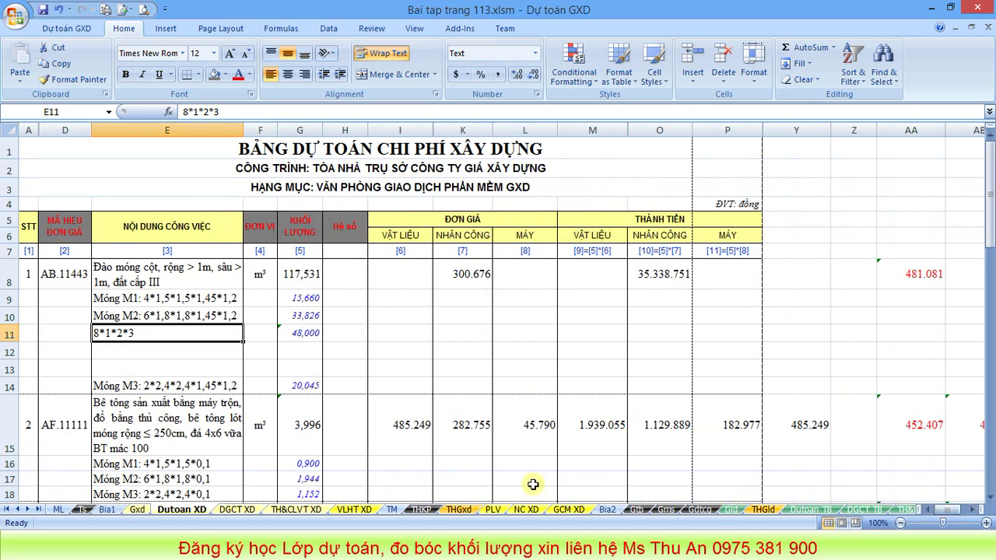
View the TH&CLVT XD material difference table and examine the VLHT XD sheet's on-site material price table
left_click(295, 510)
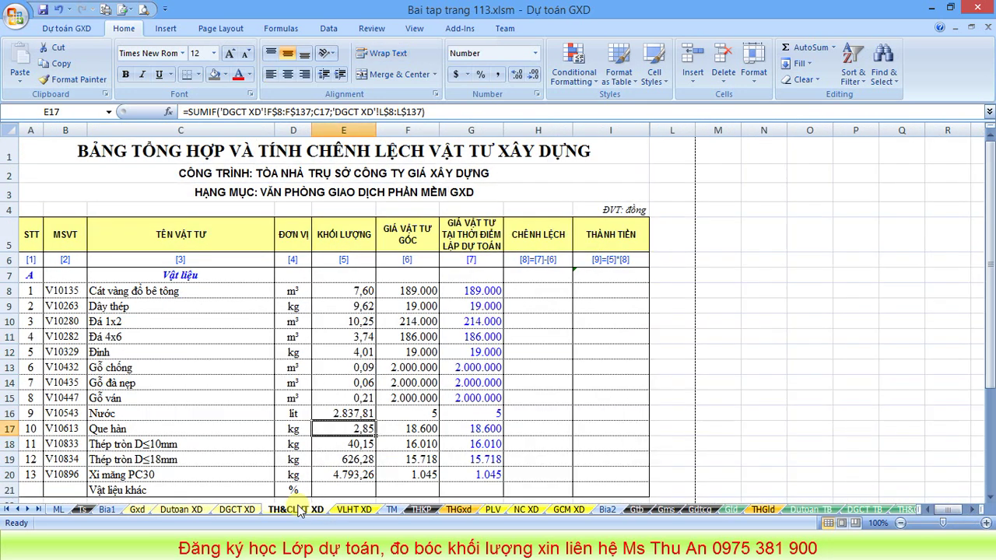
left_click(350, 509)
scroll(685, 299, "up", 1)
scroll(818, 320, "down", 1)
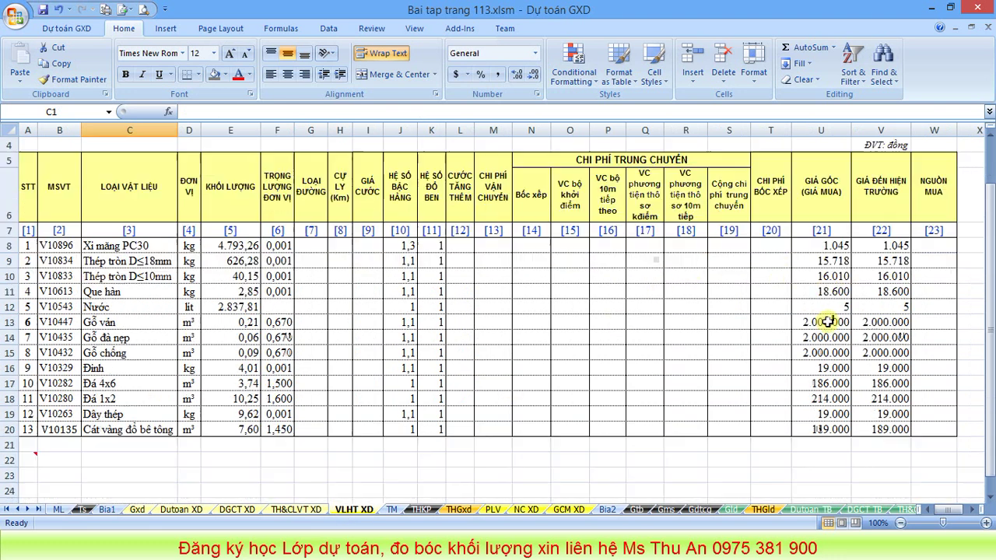
scroll(758, 300, "up", 1)
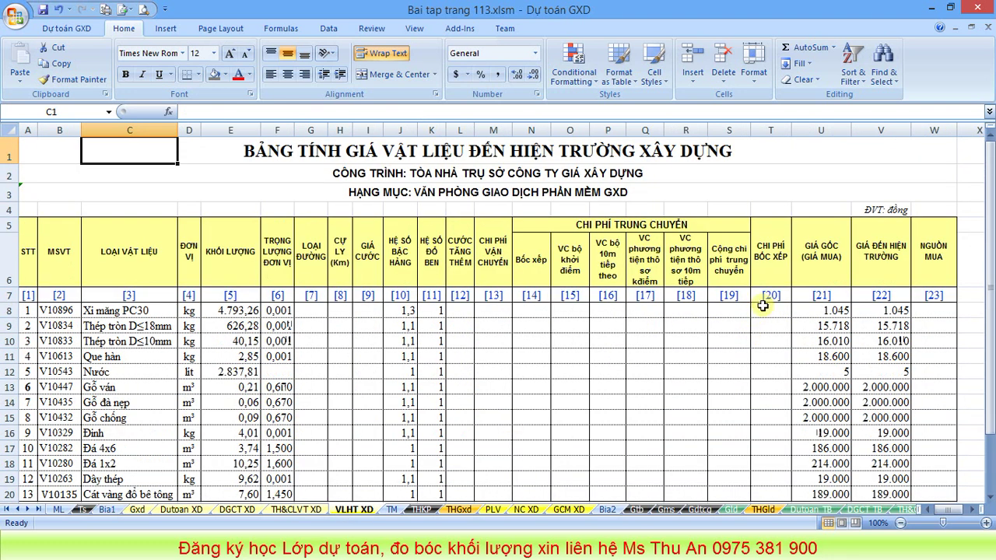
scroll(813, 318, "down", 1)
Inspect the GIÁ GỐC prices of several materials and the LOẠI ĐƯỜNG and HỆ SỐ BẬC HÀNG columns in VLHT XD
left_click(831, 245)
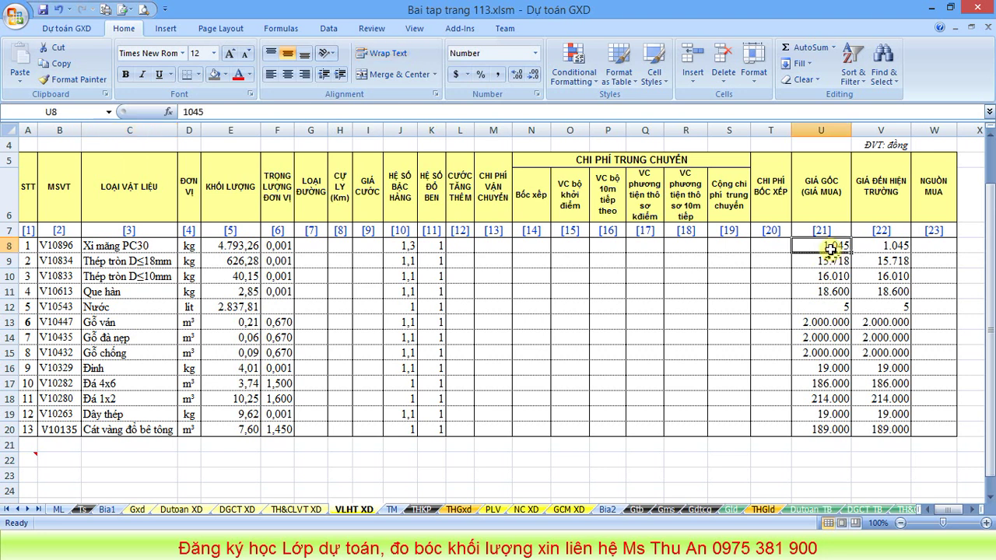
left_click(829, 291)
left_click(812, 367)
left_click(826, 262)
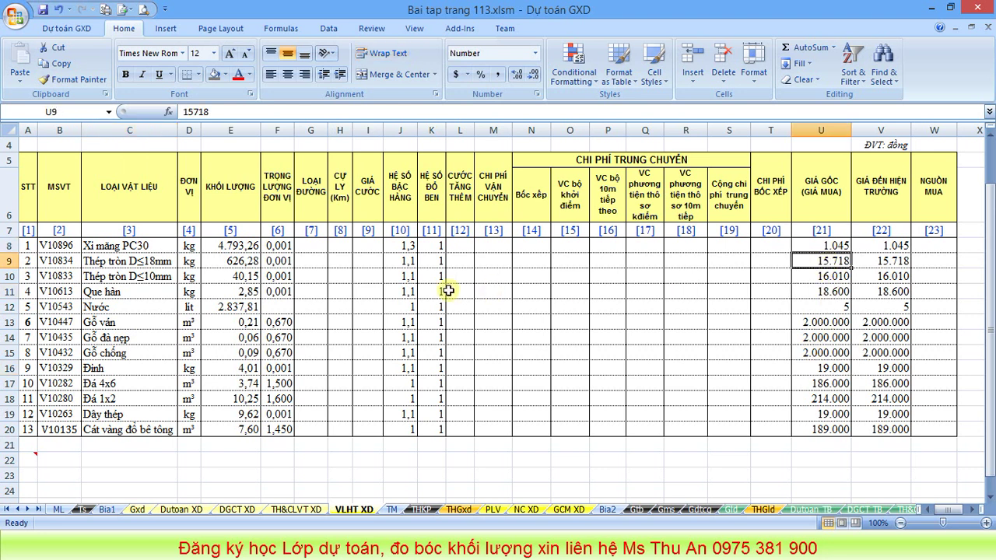
left_click(312, 246)
left_click(390, 278)
left_click(798, 249)
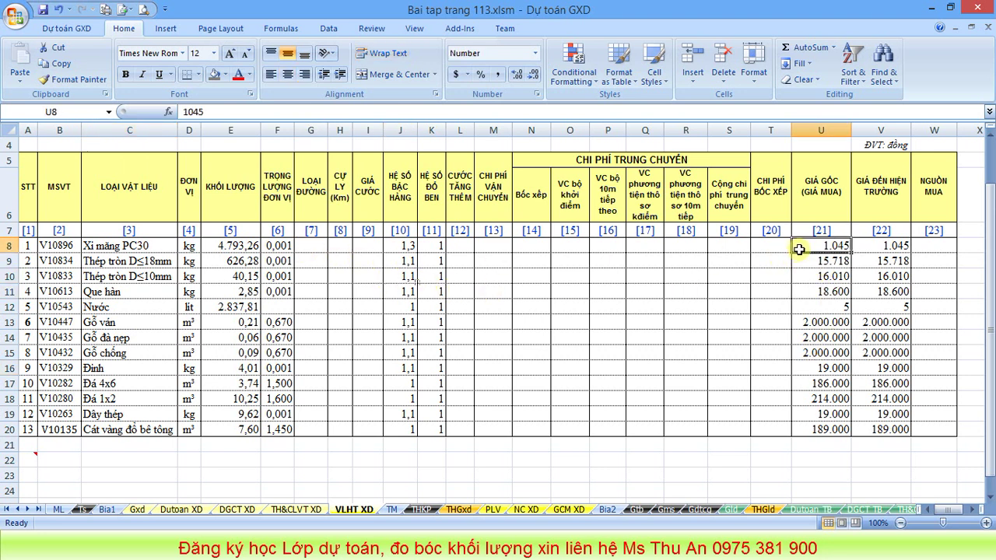
Split the VLHT XD sheet vertically just after the ĐƠN VỊ column, keeping the material names in their own pane
left_click(114, 245)
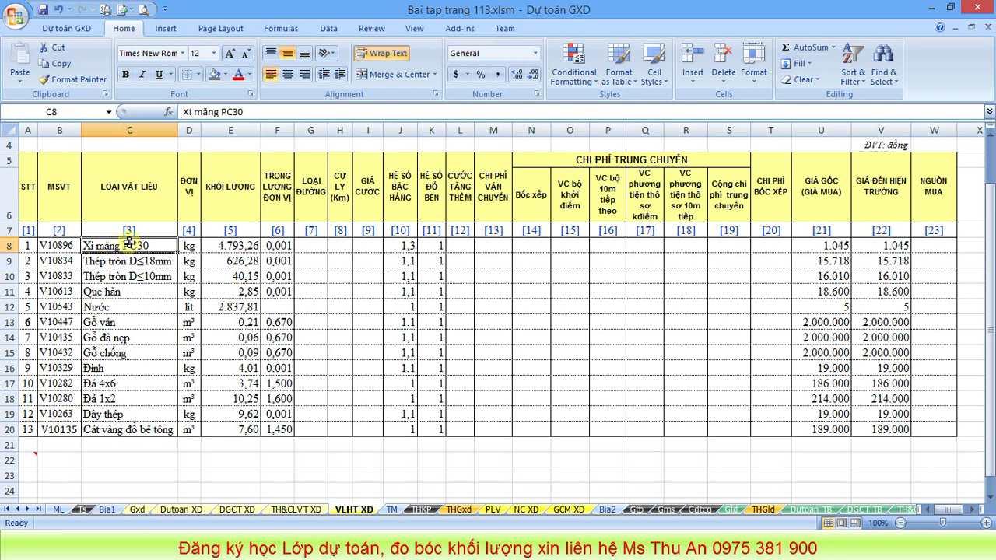
left_click_drag(129, 243, 172, 247)
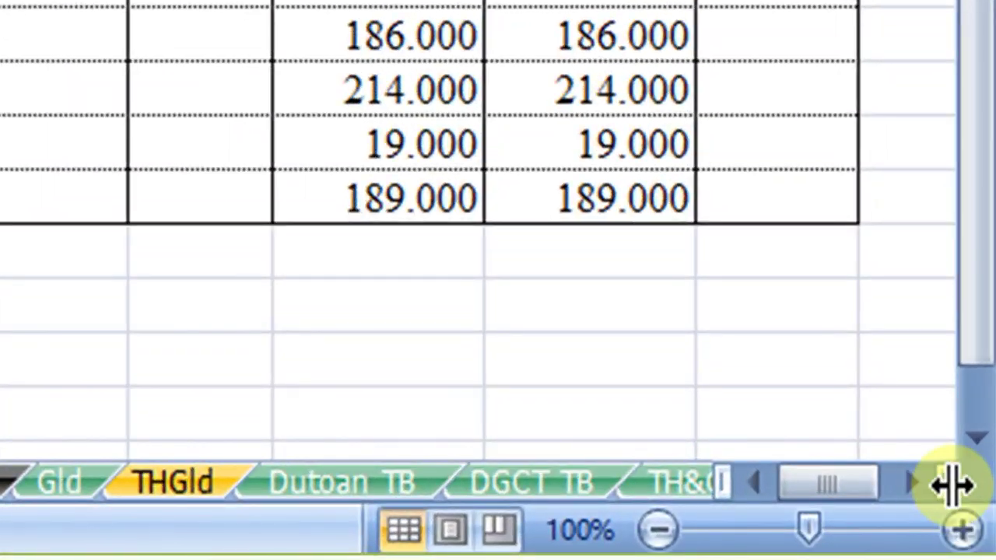
left_click_drag(945, 486, 205, 385)
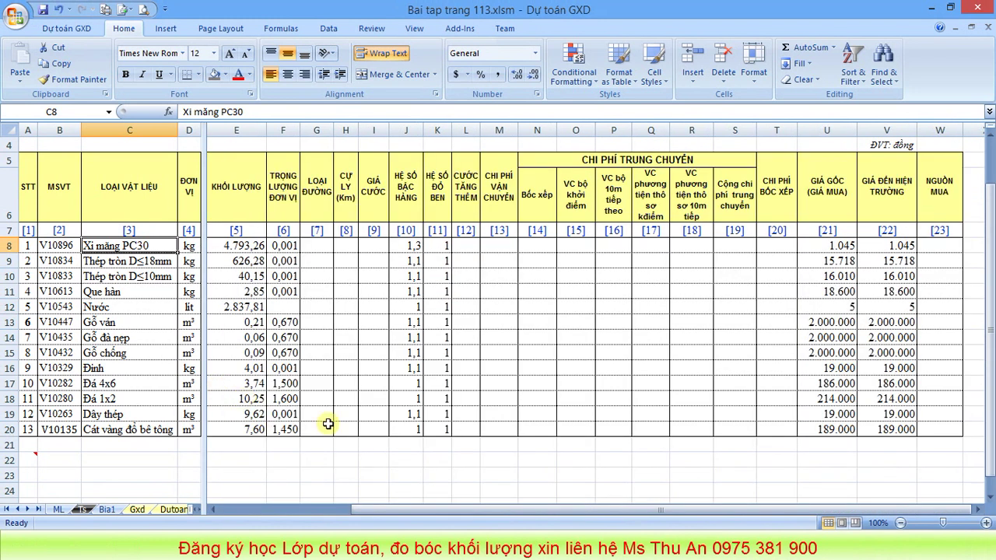
Bring the GIÁ GỐC column directly beside the ĐƠN VỊ column by shifting only the pane after the vertical split
left_click(977, 509)
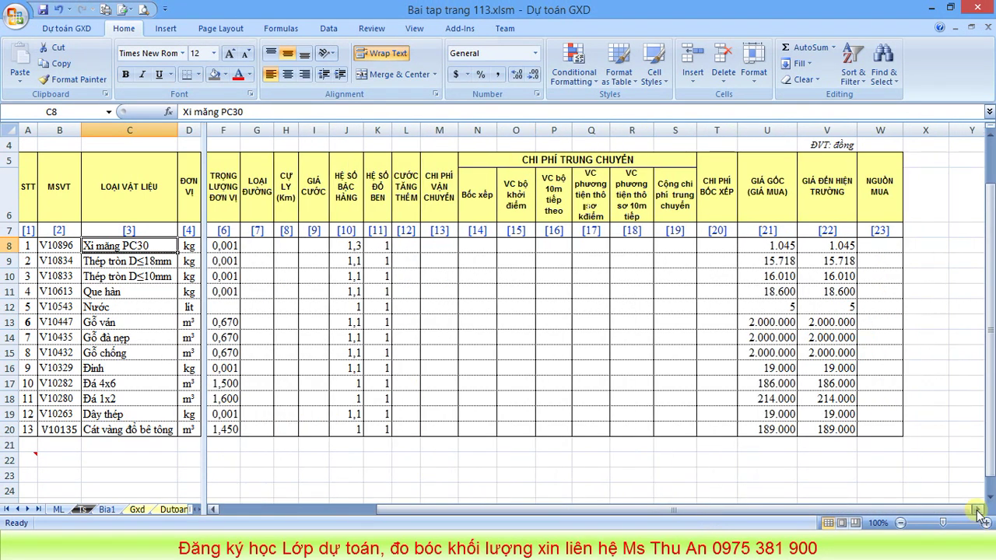
left_click(977, 509)
left_click(977, 509)
left_click(976, 509)
left_click(977, 508)
left_click(977, 509)
left_click(977, 509)
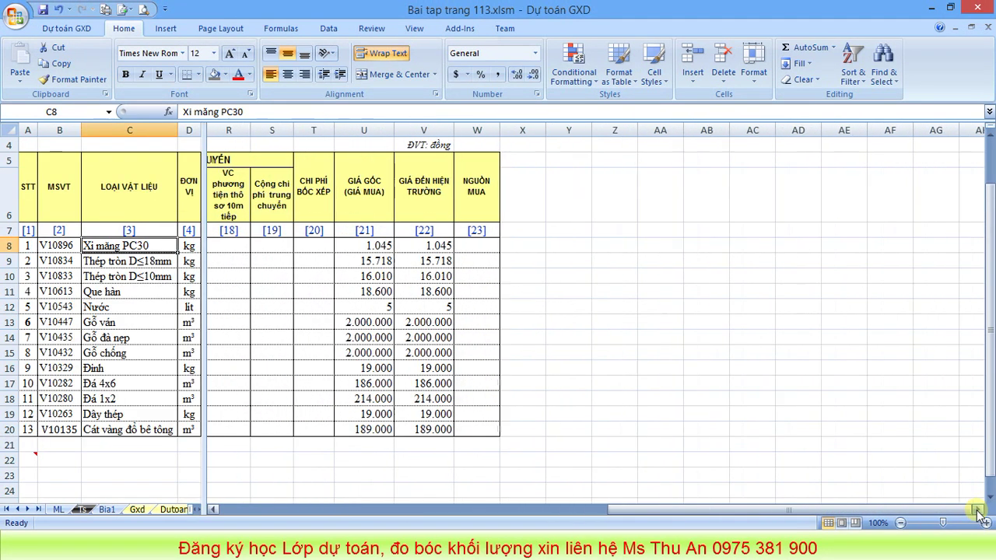
left_click(977, 509)
left_click(977, 509)
left_click(976, 509)
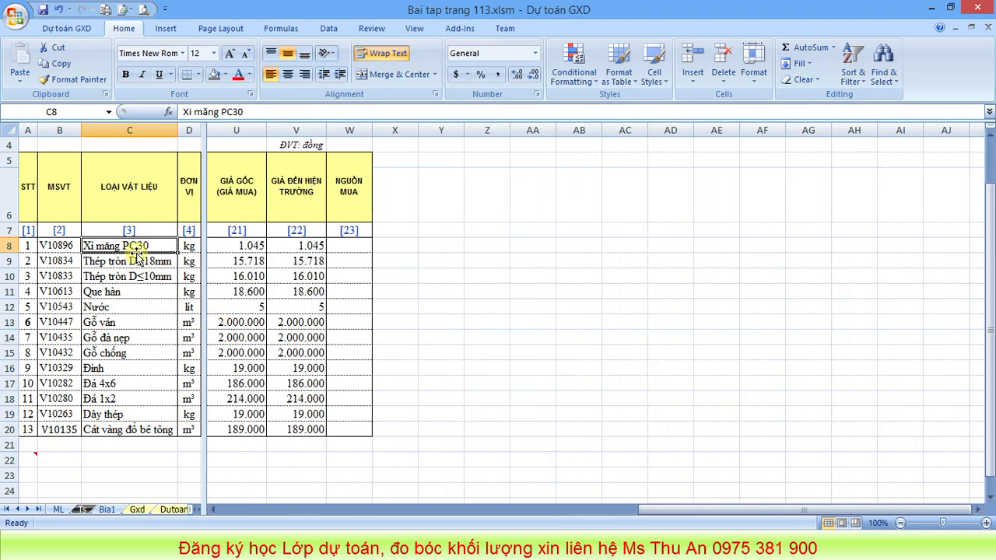
Compare the material names with their GIÁ GỐC prices across the vertical split, starting from Xi măng PC30
scroll(171, 217, "down", 1)
scroll(226, 249, "up", 2)
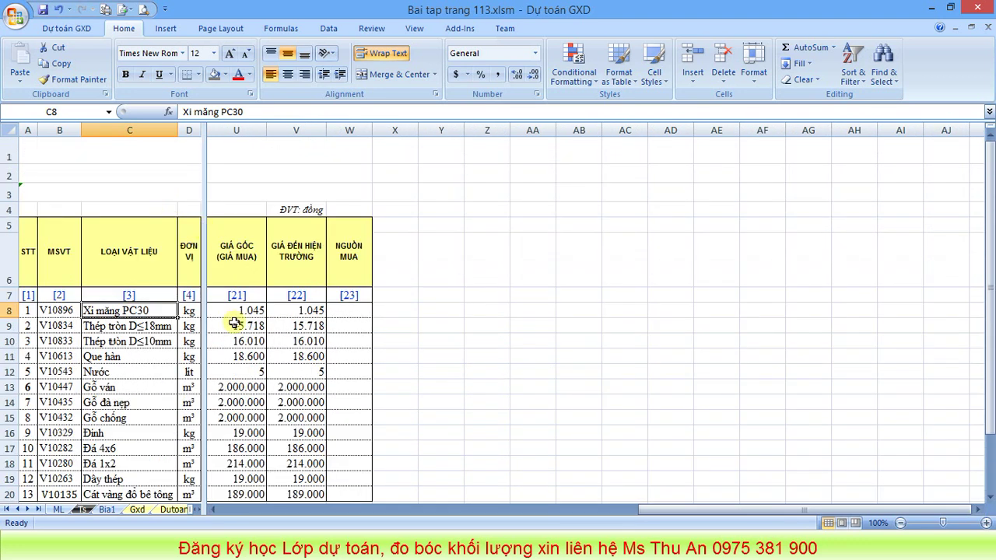
left_click(241, 311)
scroll(237, 313, "down", 3)
scroll(238, 314, "up", 2)
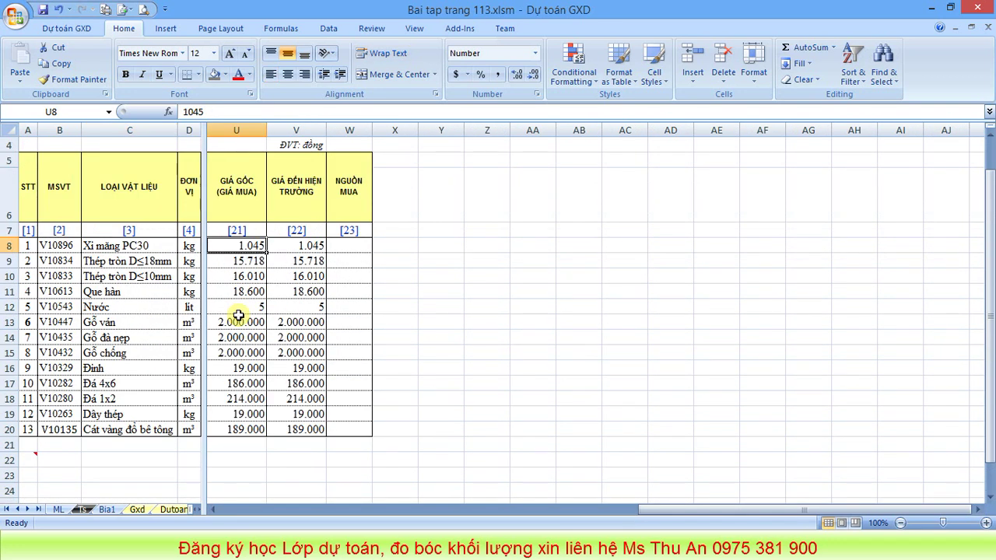
left_click(990, 495)
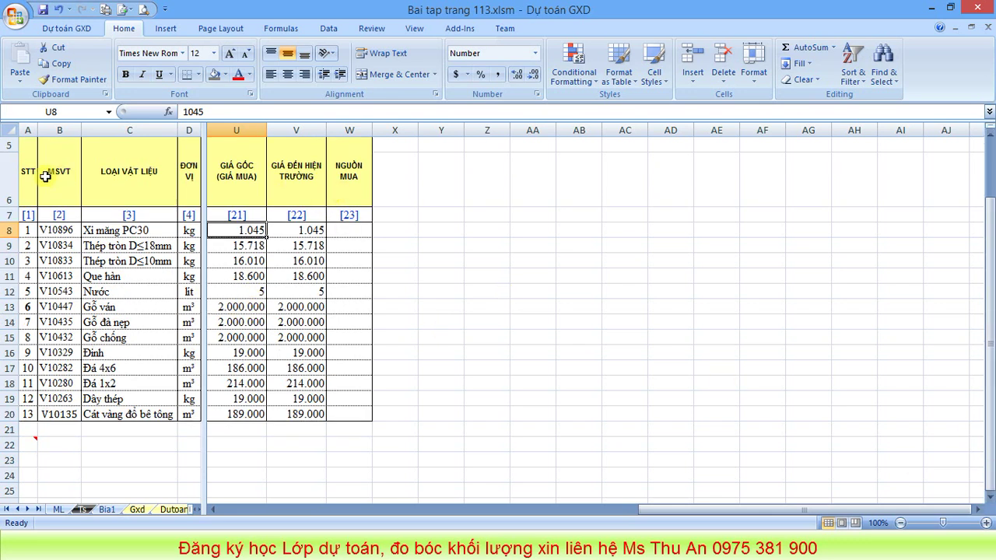
Examine the header row from STT to NGUỒN MUA and the GIÁ GỐC and GIÁ ĐẾN HIỆN TRƯỜNG values of the materials
left_click(25, 173)
left_click(284, 172)
left_click(338, 179)
left_click(305, 230)
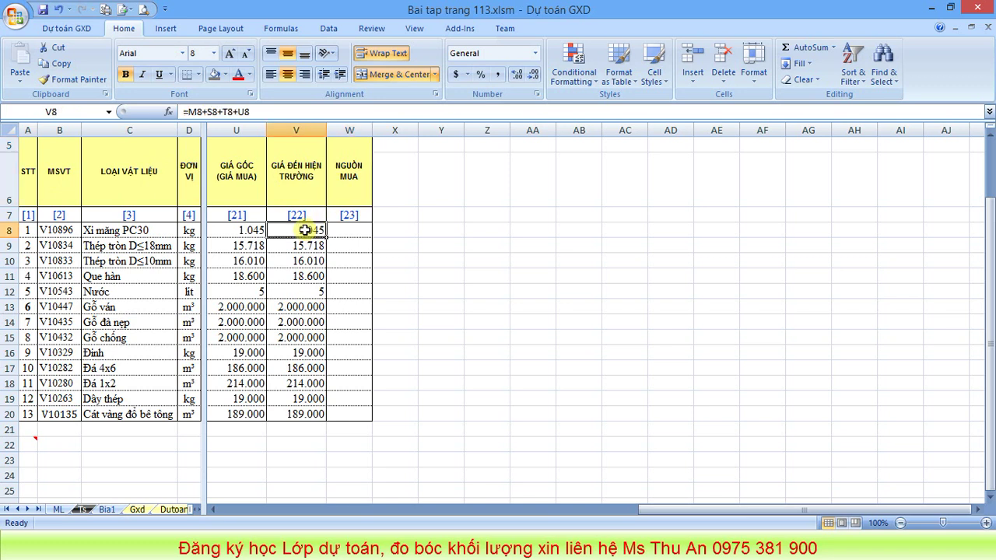
scroll(282, 246, "down", 1)
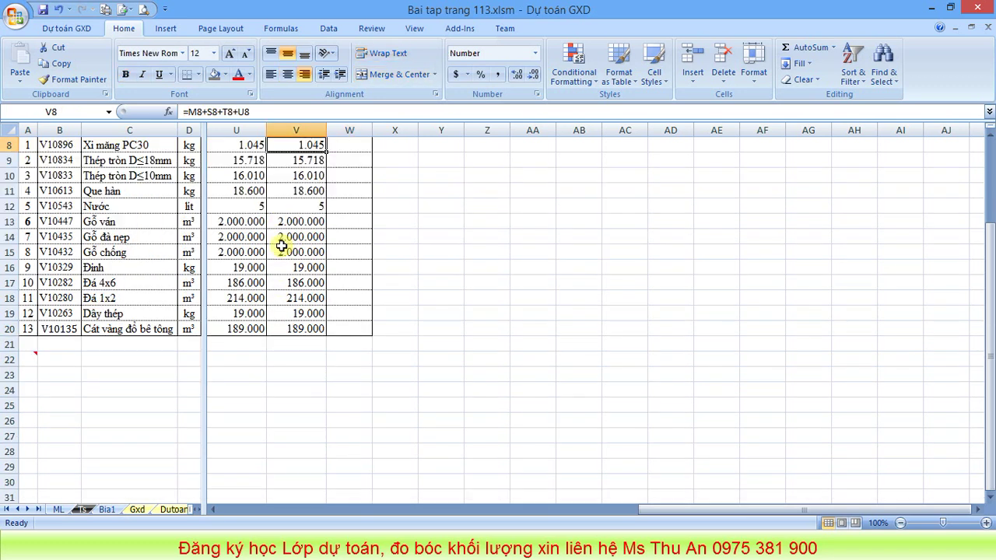
scroll(291, 222, "down", 1)
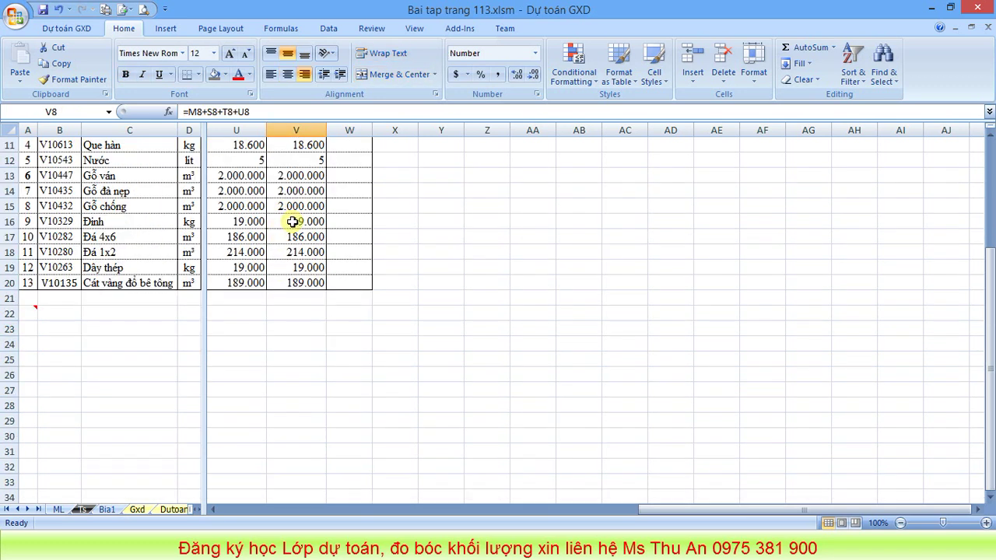
scroll(297, 203, "up", 2)
scroll(284, 167, "down", 1)
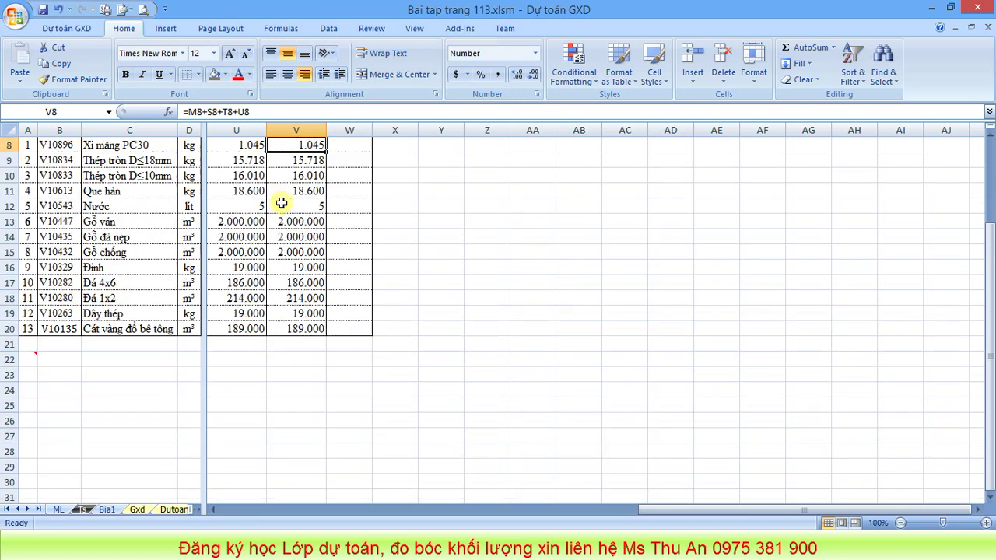
scroll(288, 191, "up", 1)
left_click(246, 230)
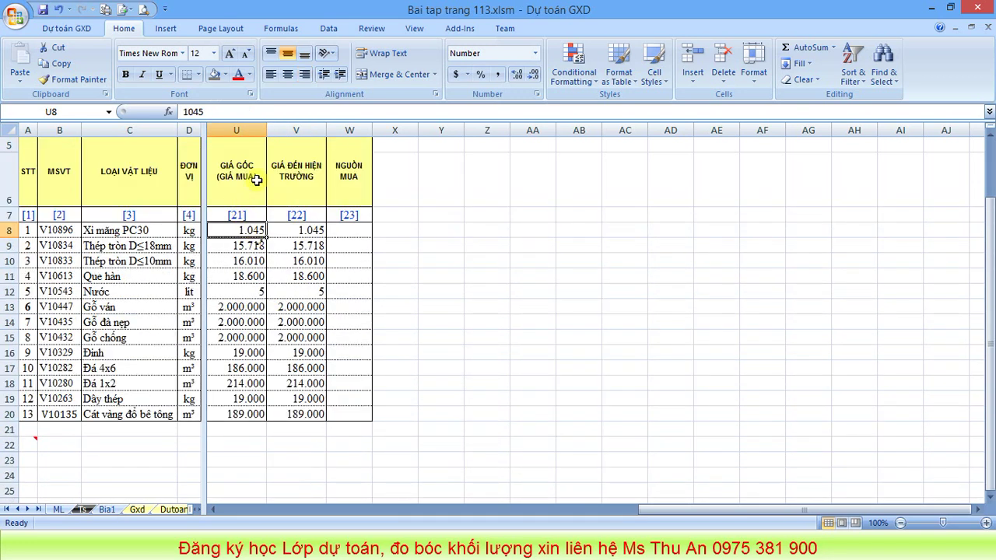
left_click(27, 170)
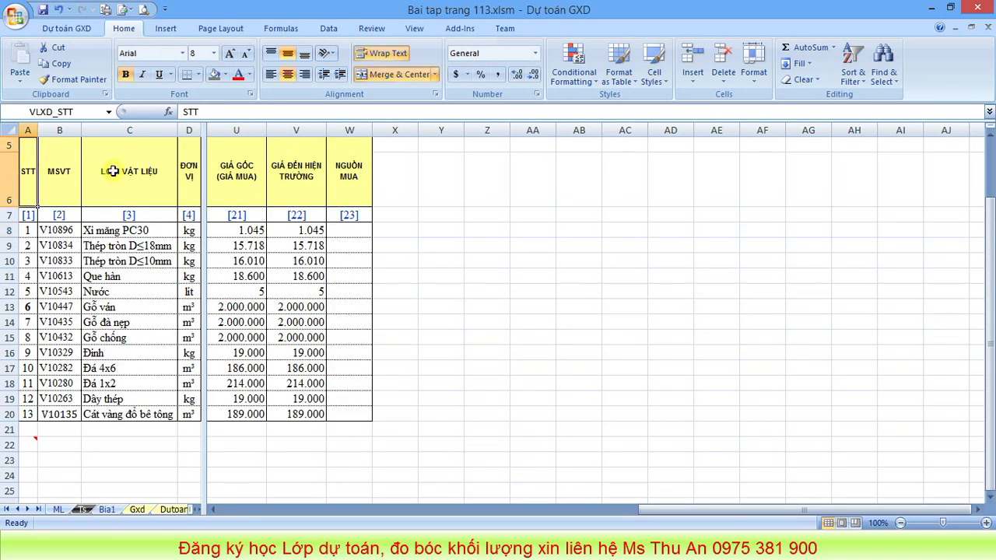
left_click(339, 180)
left_click(236, 236)
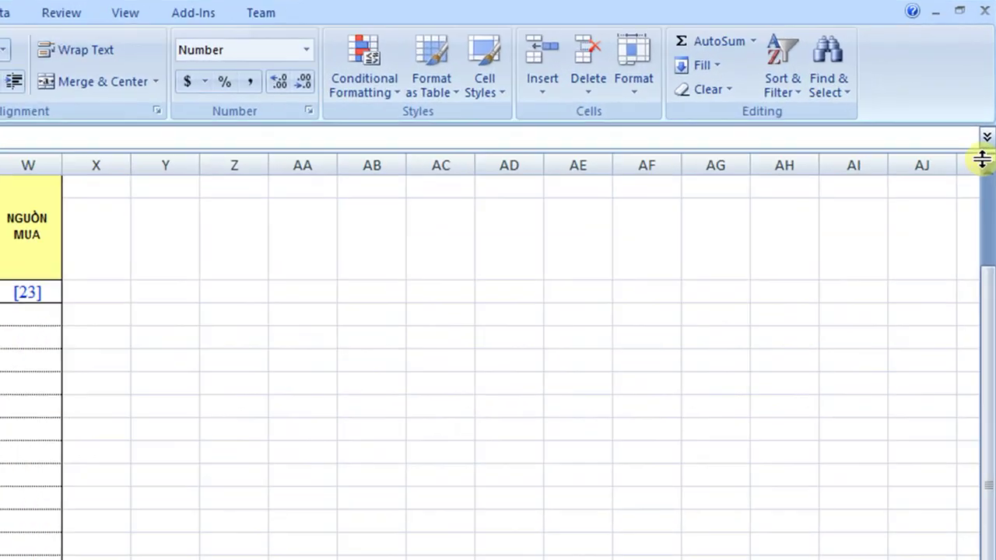
Split the sheet horizontally below header row 6 and browse the material rows beneath the fixed headers
left_click_drag(988, 130, 965, 167)
mouse_move(939, 265)
left_mouse_down()
mouse_move(857, 342)
mouse_move(758, 372)
mouse_move(0, 362)
left_mouse_up()
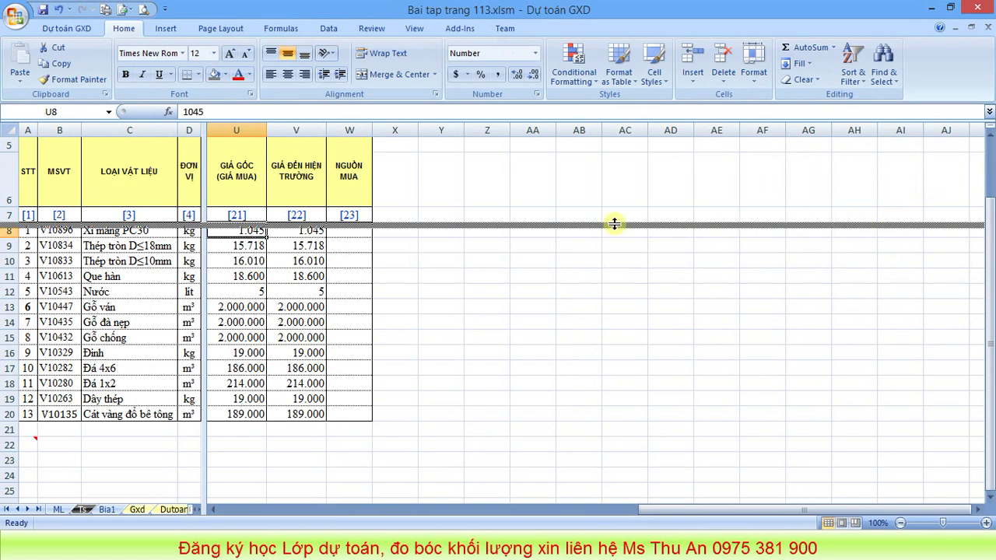
left_click_drag(380, 217, 350, 206)
left_click(295, 276)
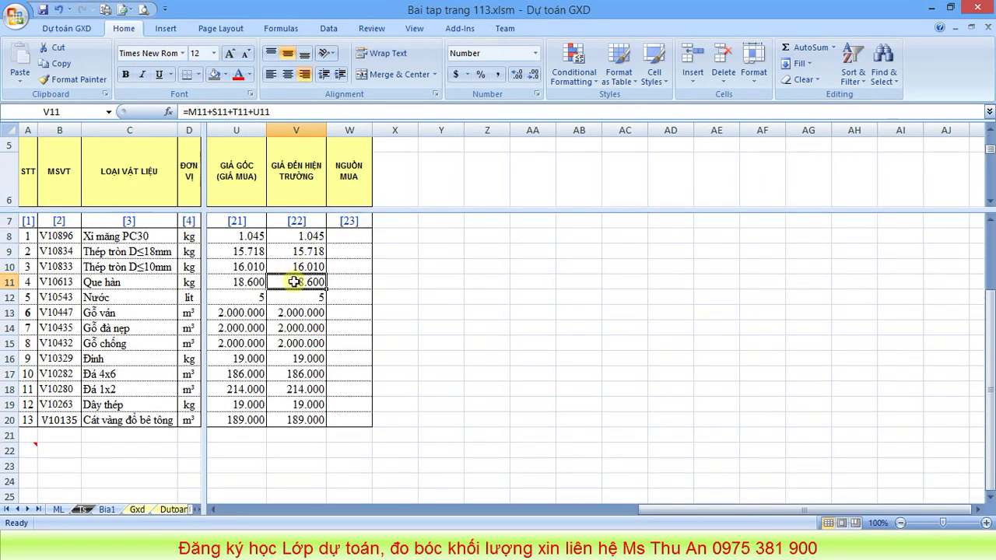
scroll(296, 289, "down", 2)
scroll(296, 289, "up", 2)
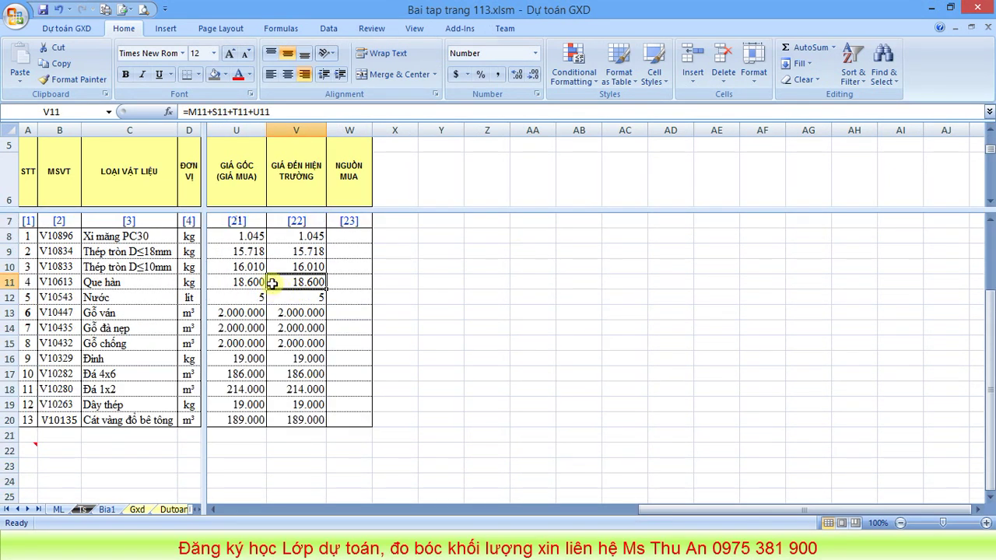
scroll(269, 289, "down", 2)
scroll(233, 285, "up", 3)
Set the GIÁ GỐC price of Xi măng PC30 to 1400 and review the rest of the price list
left_click(247, 319)
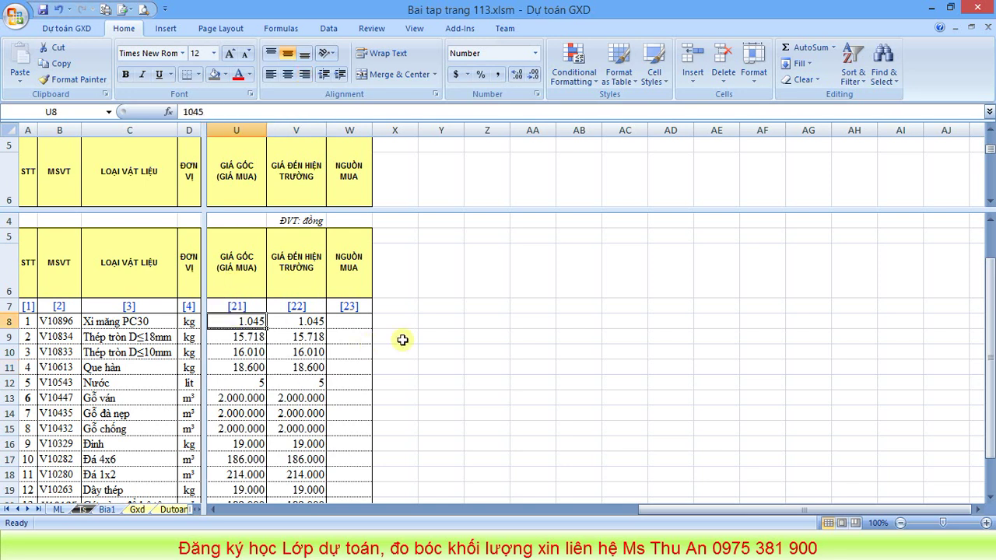
type("1400")
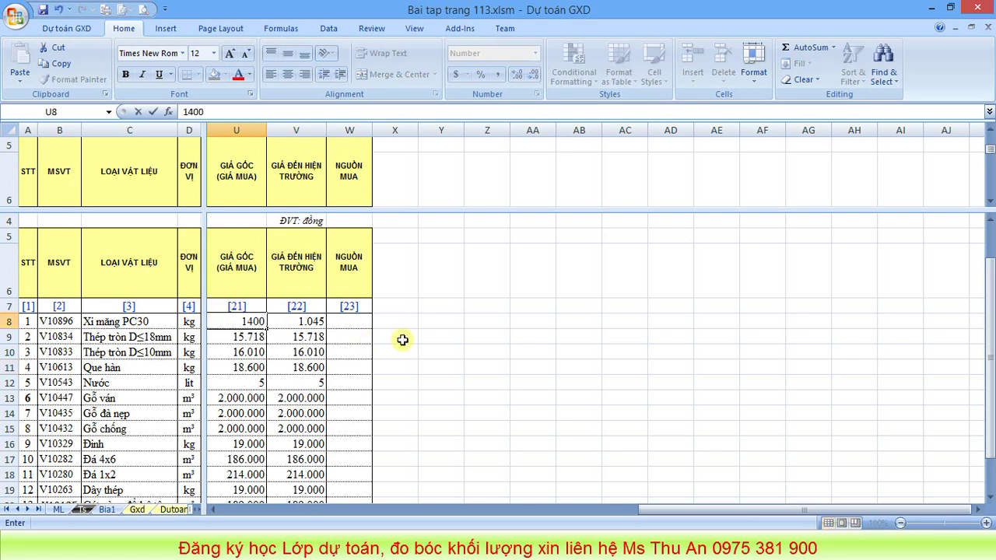
key("Return")
scroll(255, 316, "down", 7)
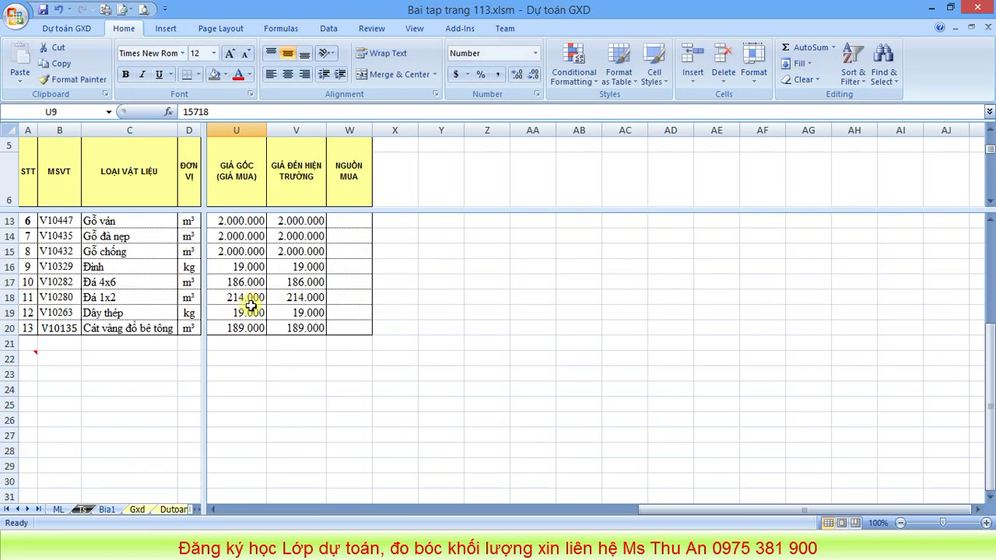
scroll(255, 316, "up", 8)
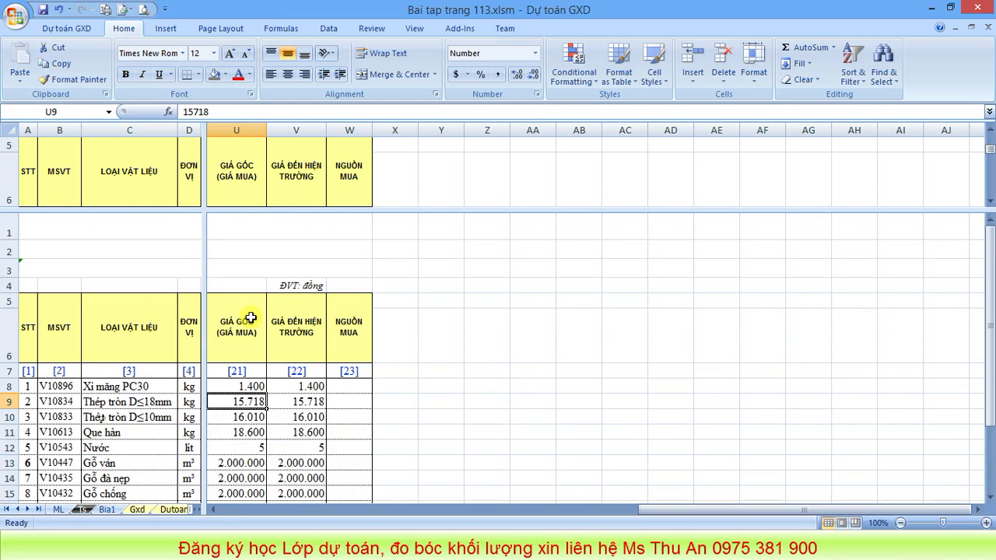
Remove the vertical and horizontal splits from the VLHT XD sheet and return to the table's title
double_click(203, 237)
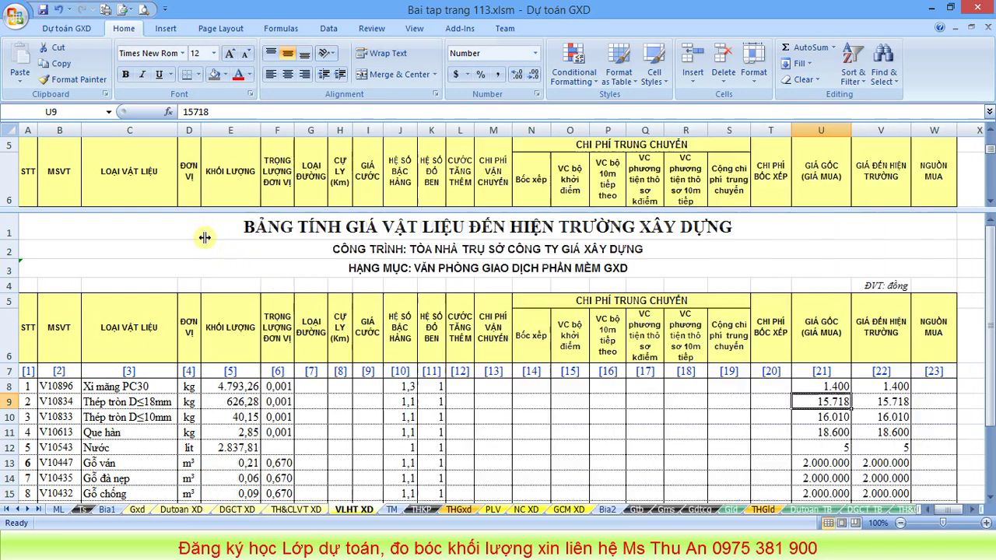
left_click(229, 204)
left_click_drag(230, 208, 230, 210)
double_click(230, 210)
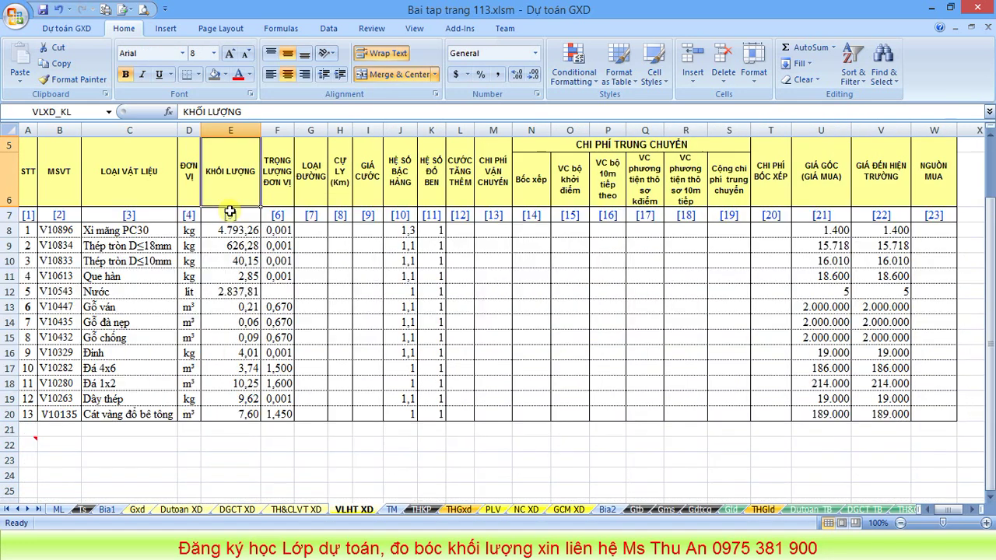
scroll(258, 237, "up", 2)
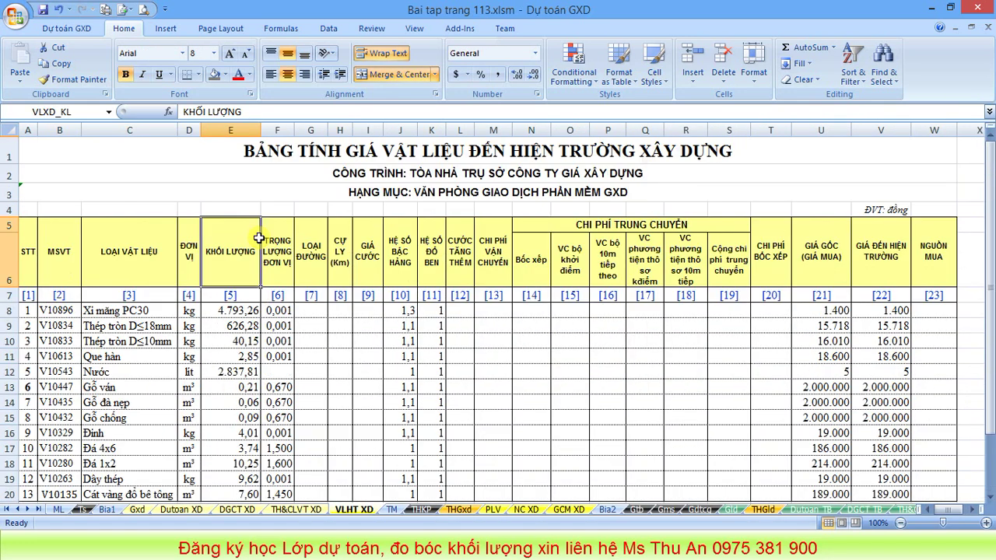
Examine the detailed unit price analysis table on the DGCT XD sheet from its header to its last row
left_click(237, 509)
scroll(300, 284, "down", 4)
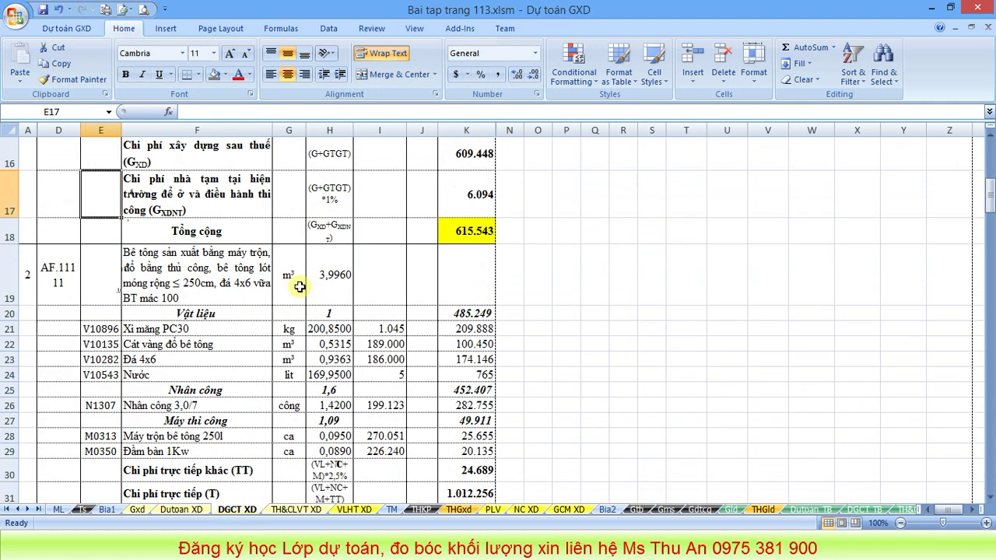
scroll(287, 257, "up", 5)
scroll(245, 254, "down", 3)
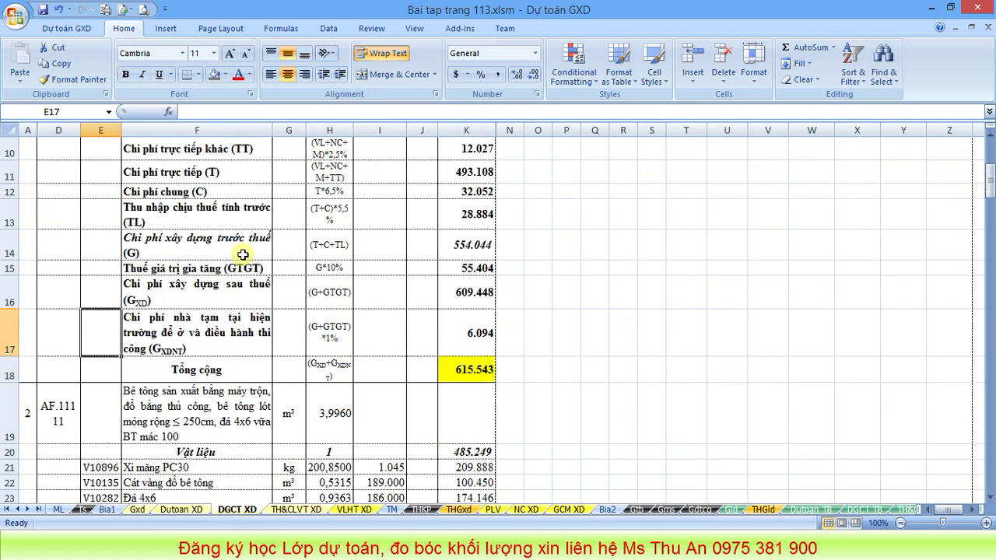
scroll(249, 245, "up", 3)
scroll(250, 258, "down", 4)
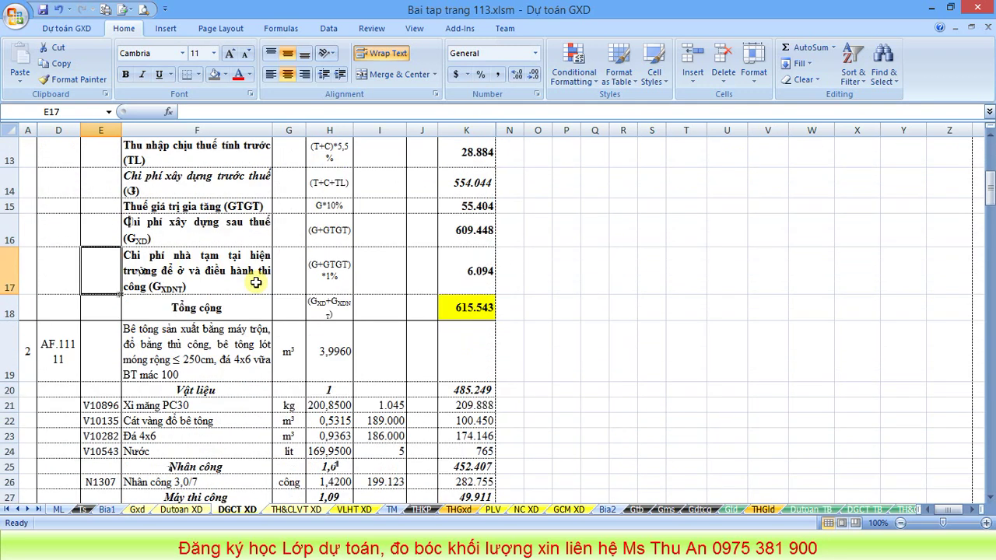
scroll(256, 282, "down", 2)
scroll(260, 276, "up", 6)
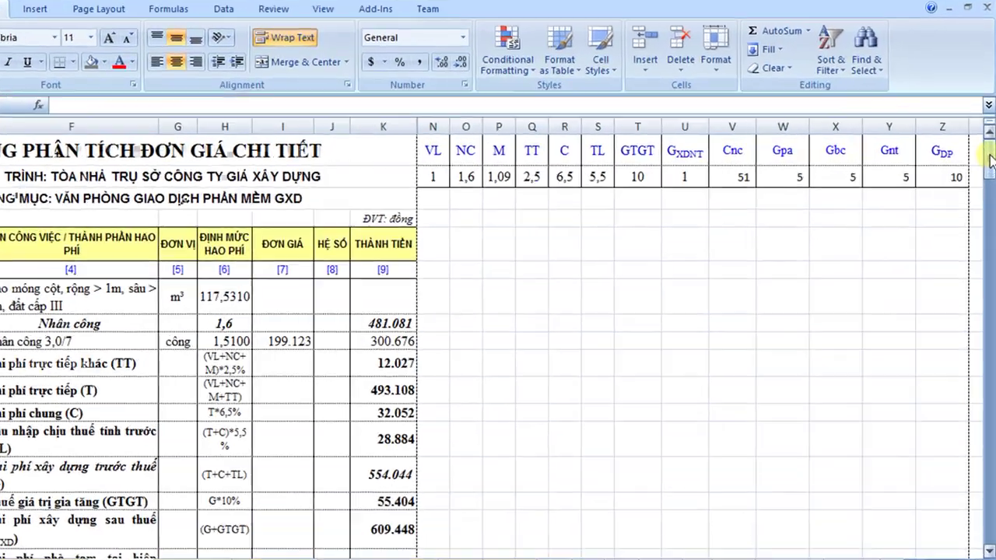
mouse_move(990, 152)
left_mouse_down()
mouse_move(989, 497)
mouse_move(991, 150)
left_mouse_up()
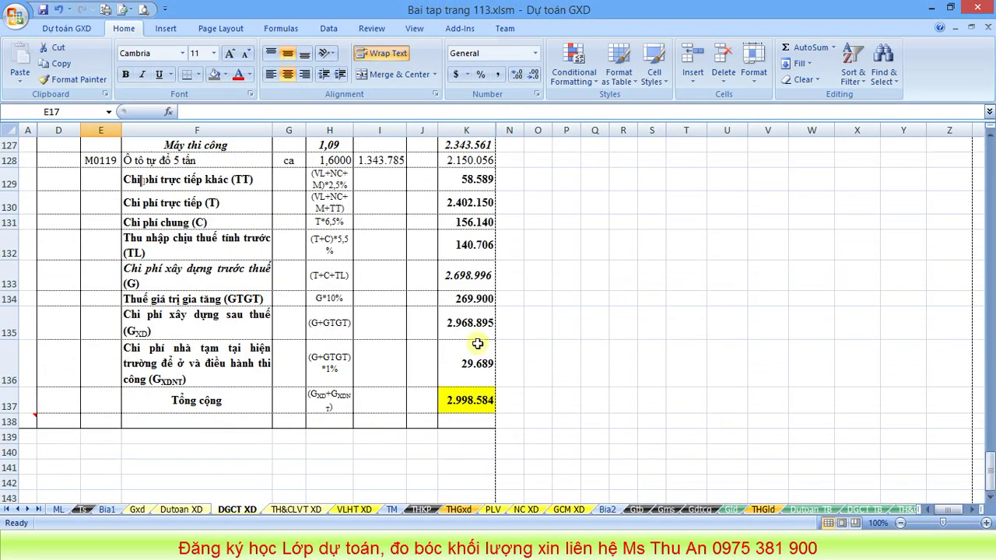
scroll(478, 343, "down", 2)
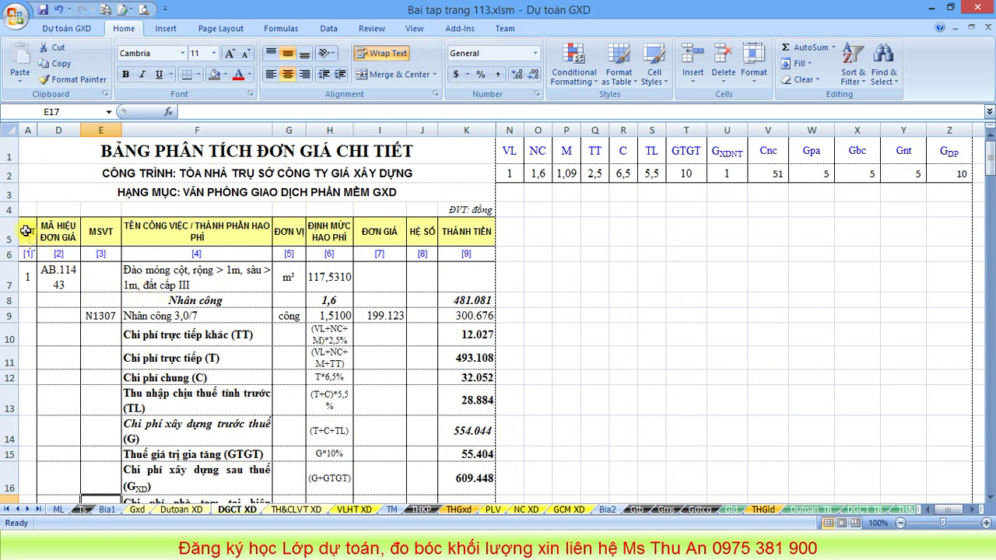
Select the whole DGCT XD table range from the STT header in A5 through K139
left_click(27, 230)
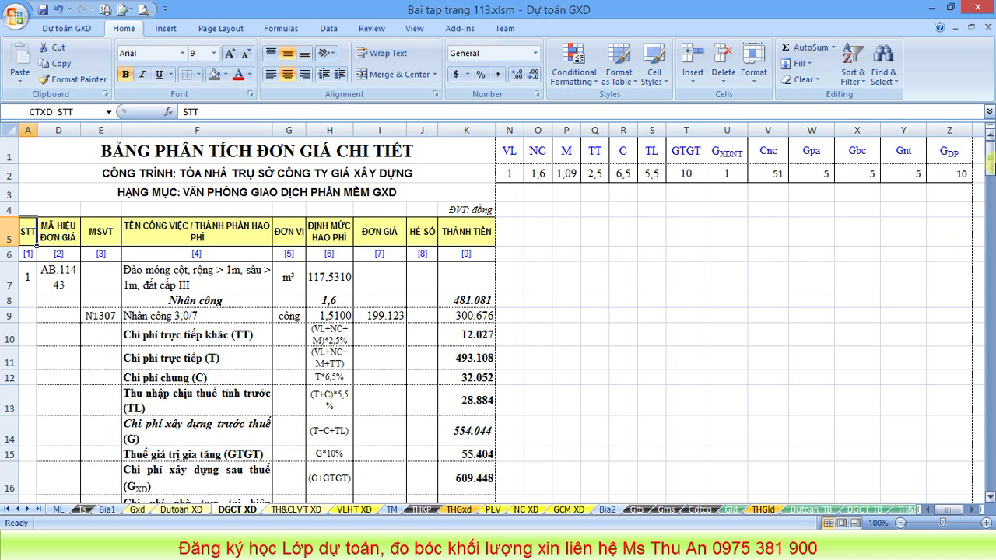
left_click_drag(992, 156, 989, 465)
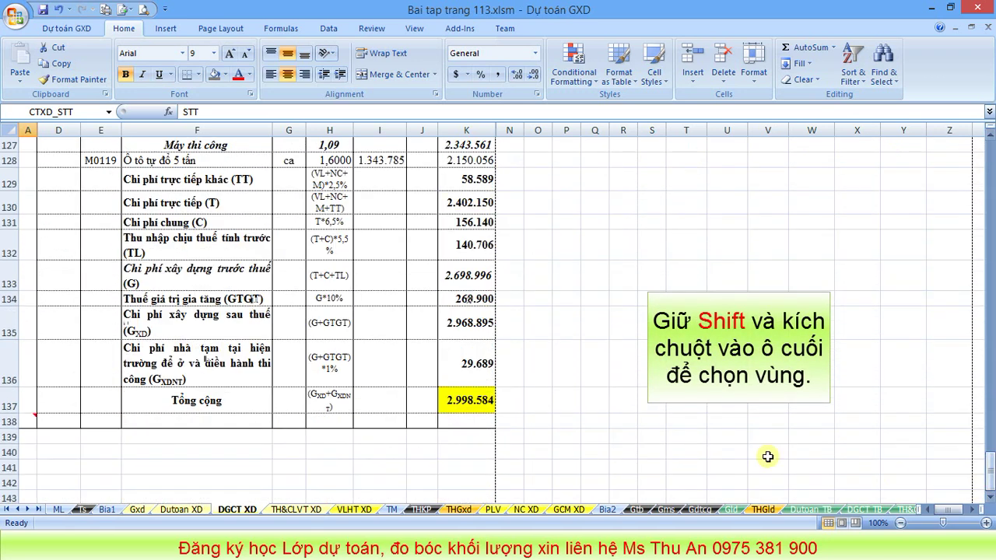
left_click(473, 436, "shift")
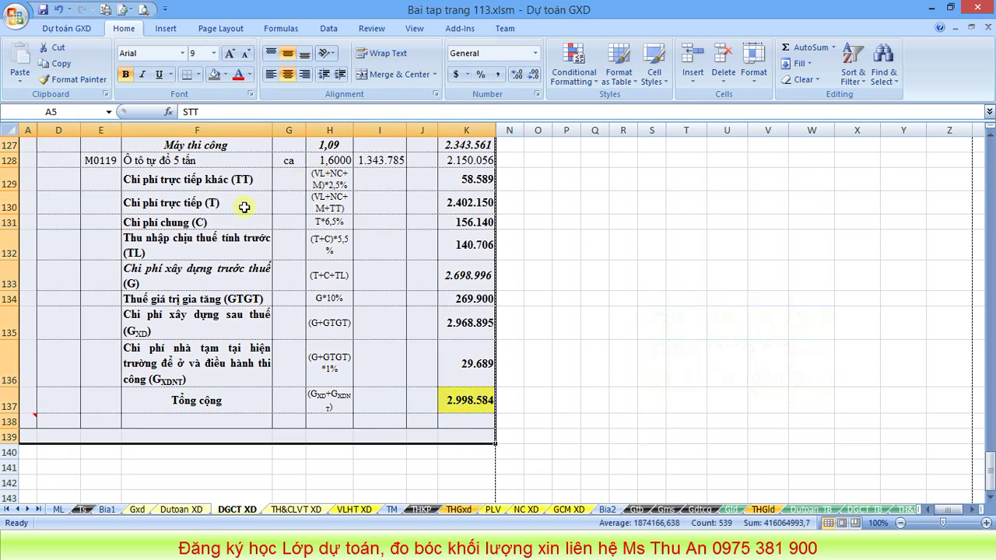
Add filter dropdowns to the header row of the selected DGCT XD table
scroll(243, 207, "up", 8)
scroll(485, 295, "up", 6)
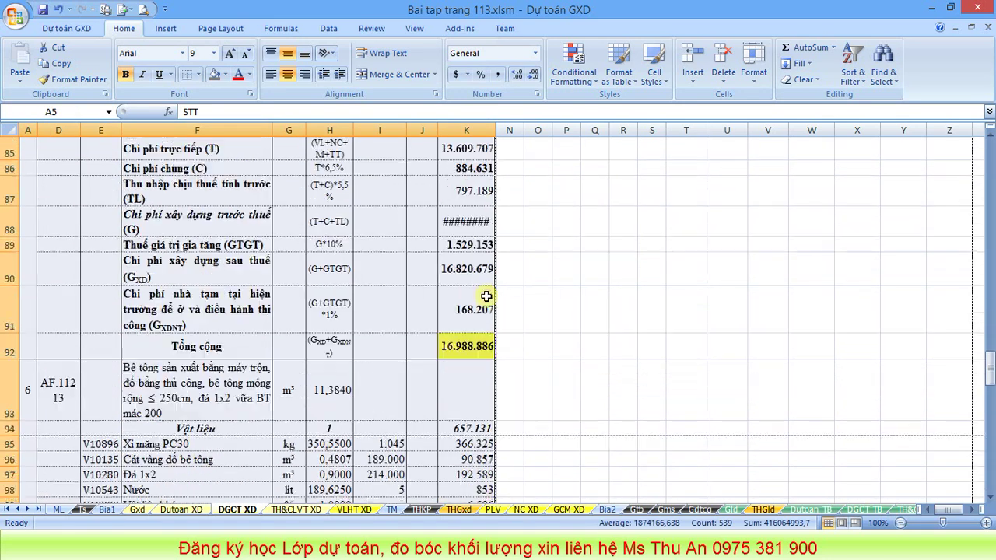
scroll(485, 296, "up", 20)
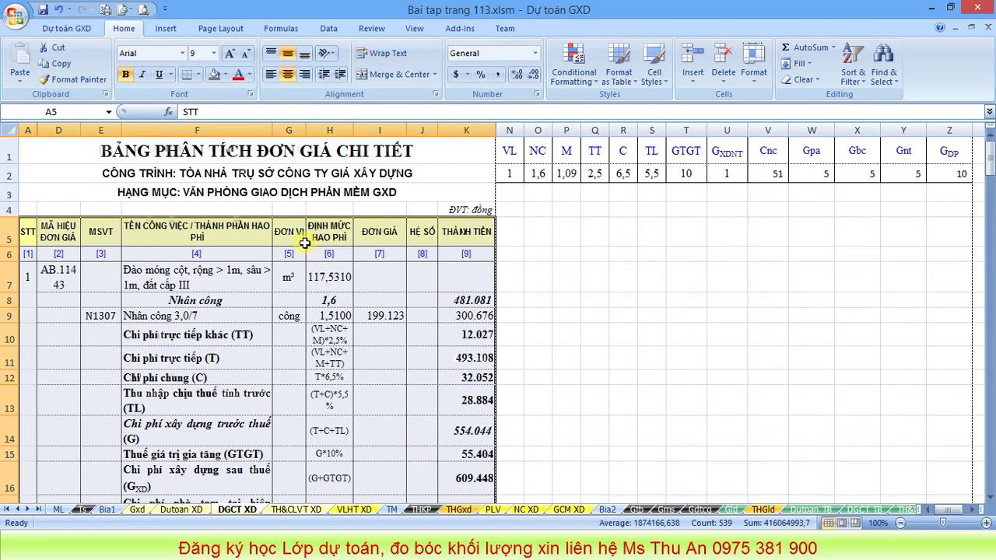
left_click(328, 28)
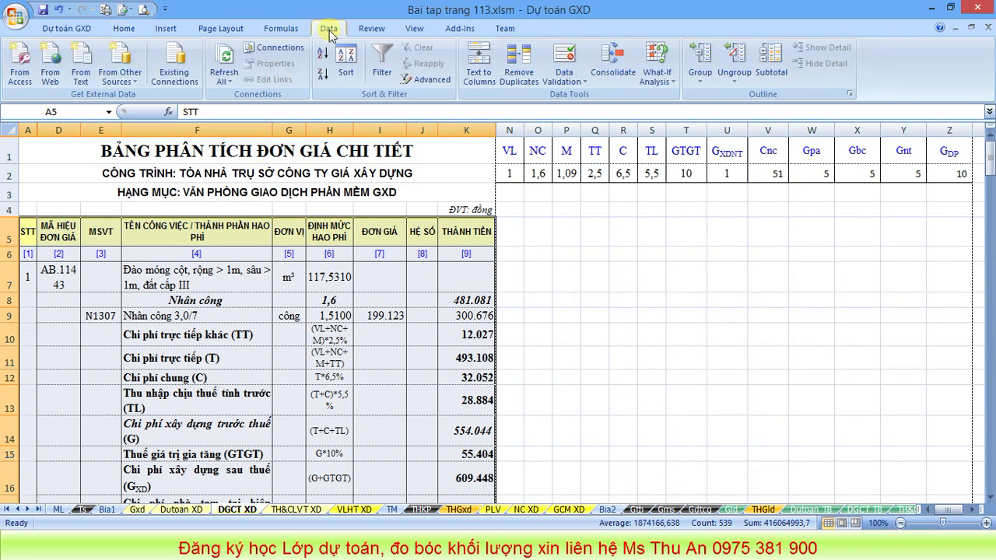
left_click(379, 64)
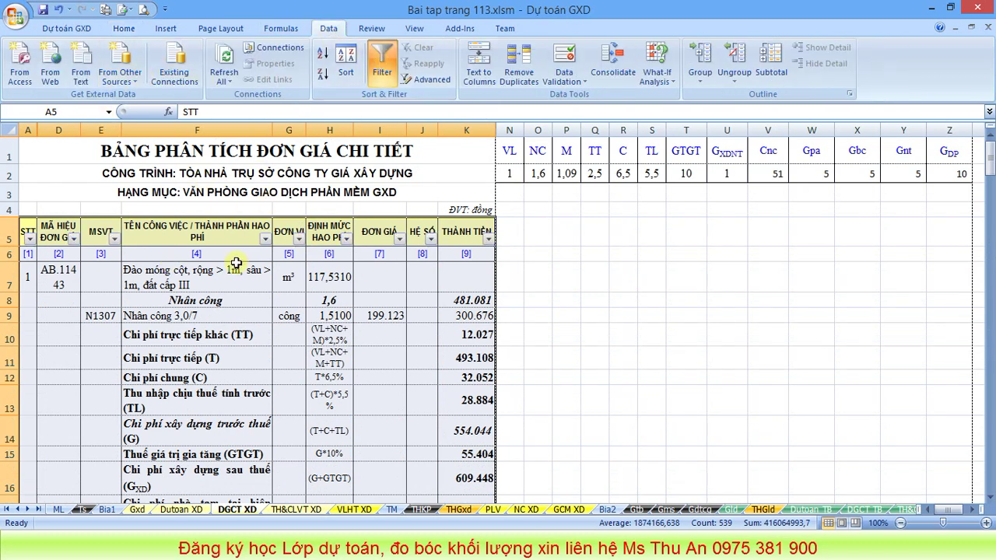
left_click(173, 230)
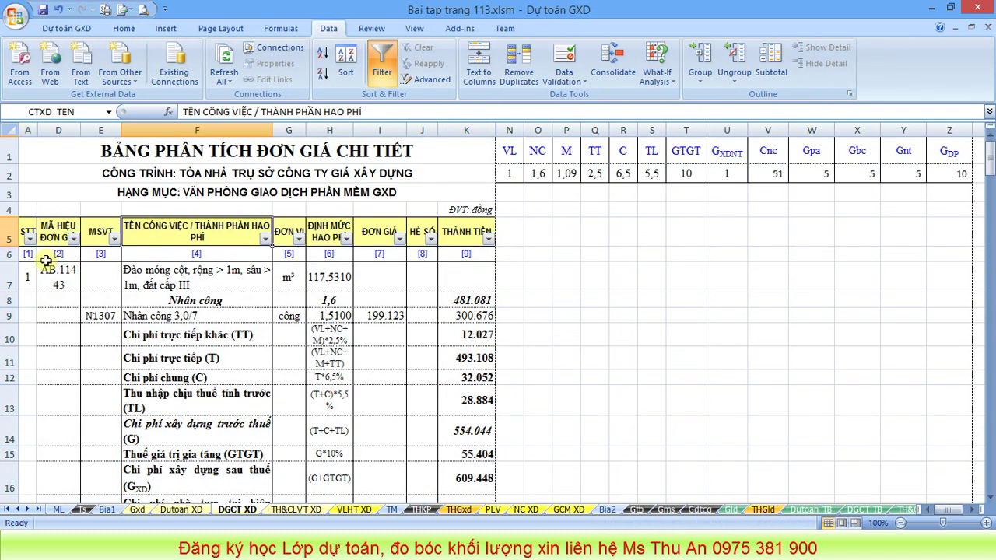
Duplicate the Dutoan XD sheet, place the copy directly after the original and open the copy
left_click(195, 510)
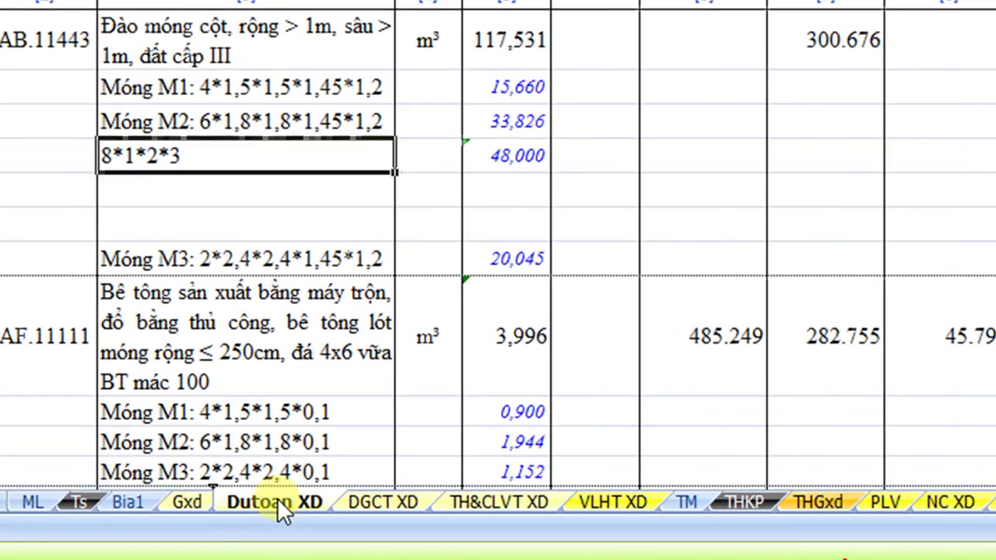
left_click_drag(185, 510, 217, 498)
mouse_move(458, 463)
left_mouse_down()
mouse_move(461, 412)
mouse_move(442, 452)
left_mouse_up()
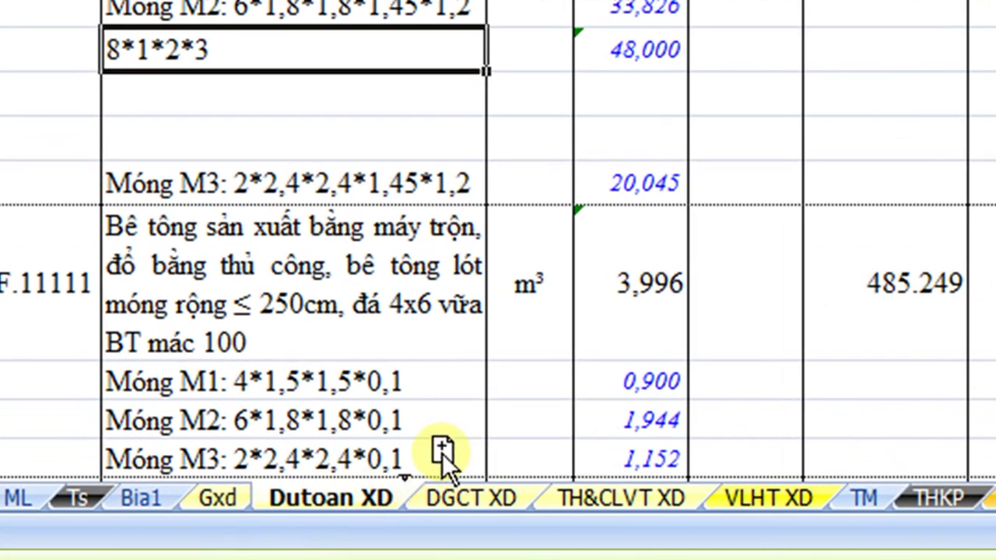
left_click_drag(467, 406, 477, 470)
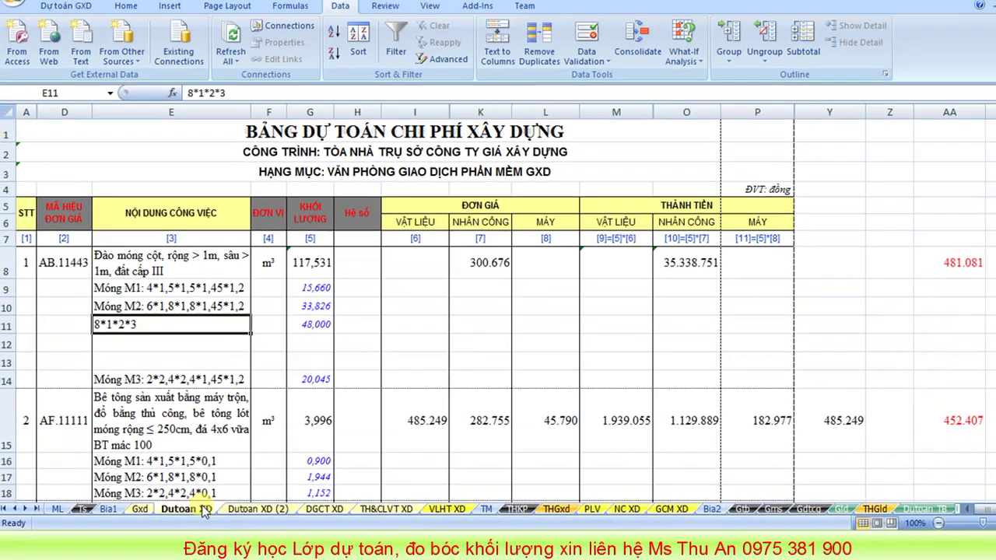
left_click(295, 502)
scroll(411, 407, "down", 2)
left_click(251, 509)
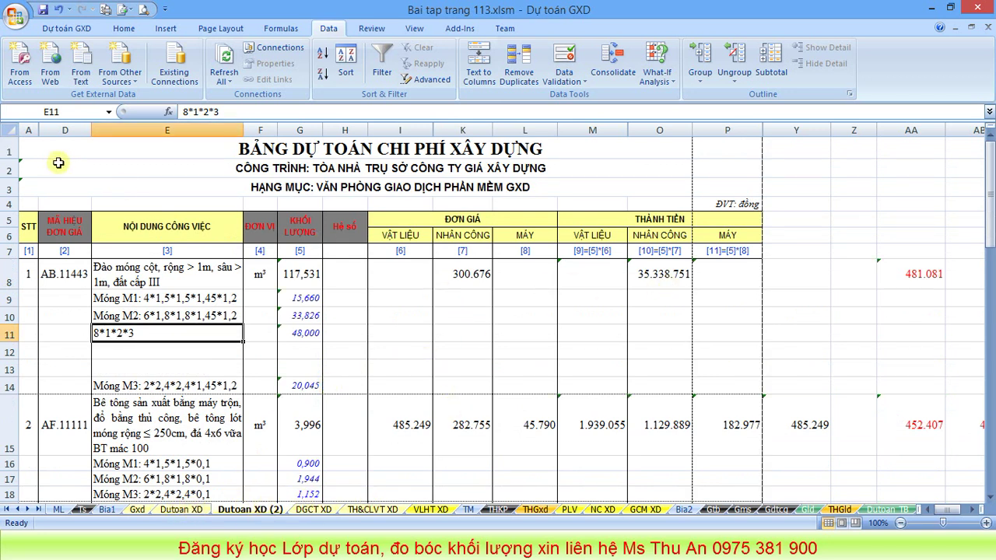
Copy the entire Dutoan XD (2) sheet and paste it over itself as values only
left_click(9, 130)
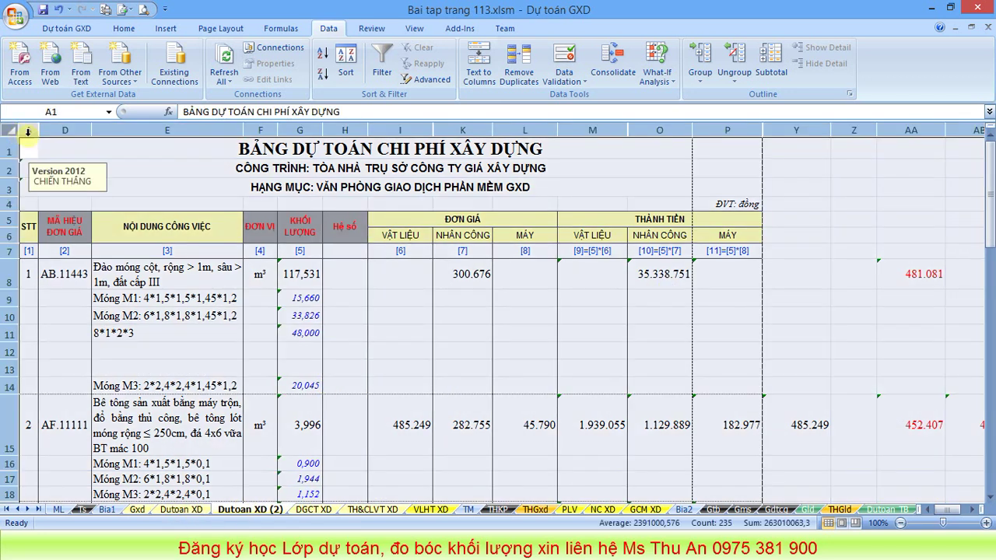
key("ctrl+c")
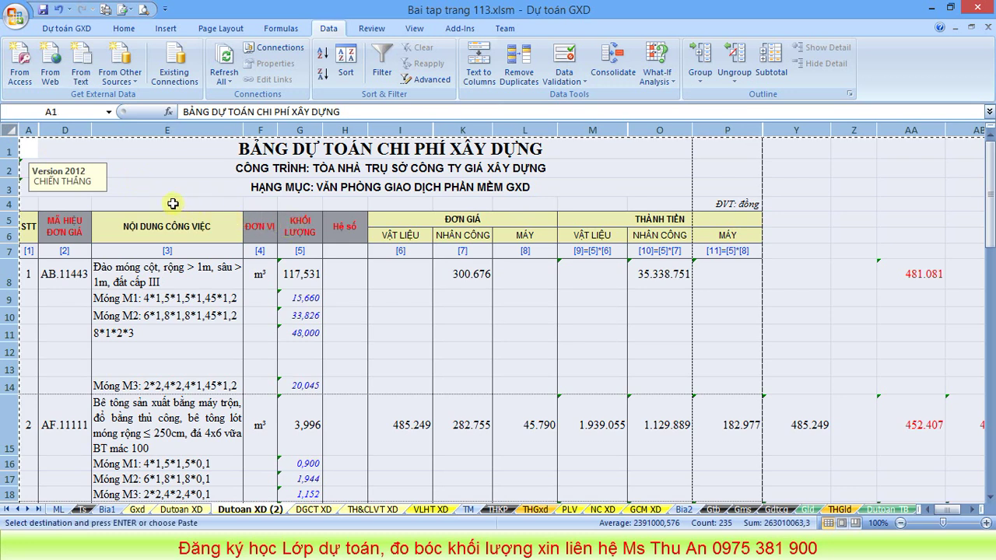
left_click(124, 28)
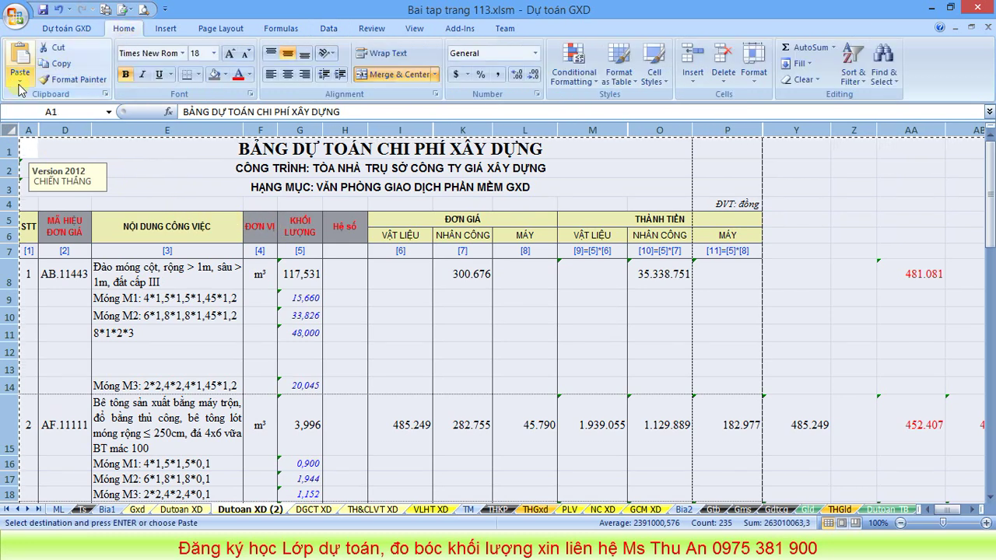
left_click(20, 80)
left_click(49, 130)
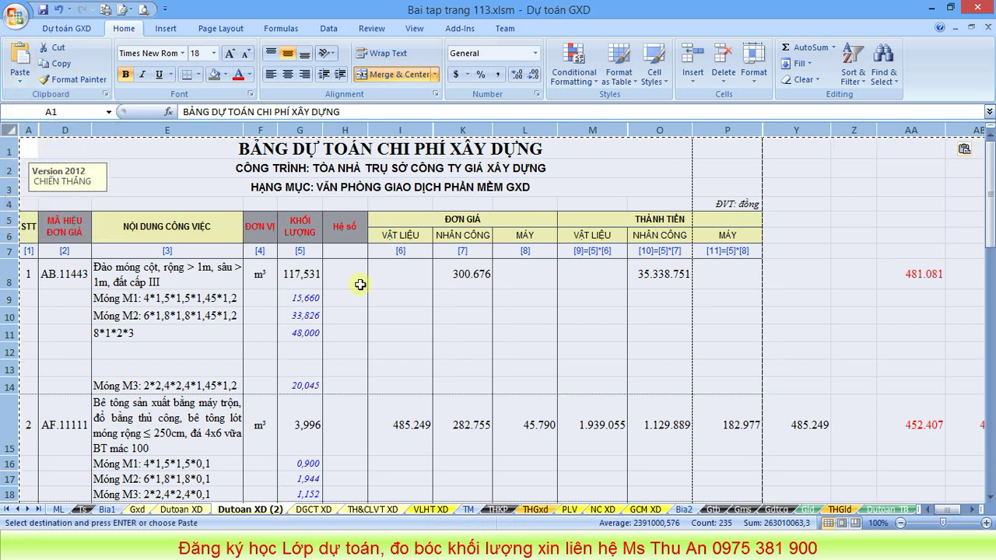
Check cells K8, O8 and O26 of Dutoan XD (2) for remaining formulas and look at the DGCT XD sheet
left_click(465, 275)
left_click(646, 276)
scroll(646, 276, "down", 7)
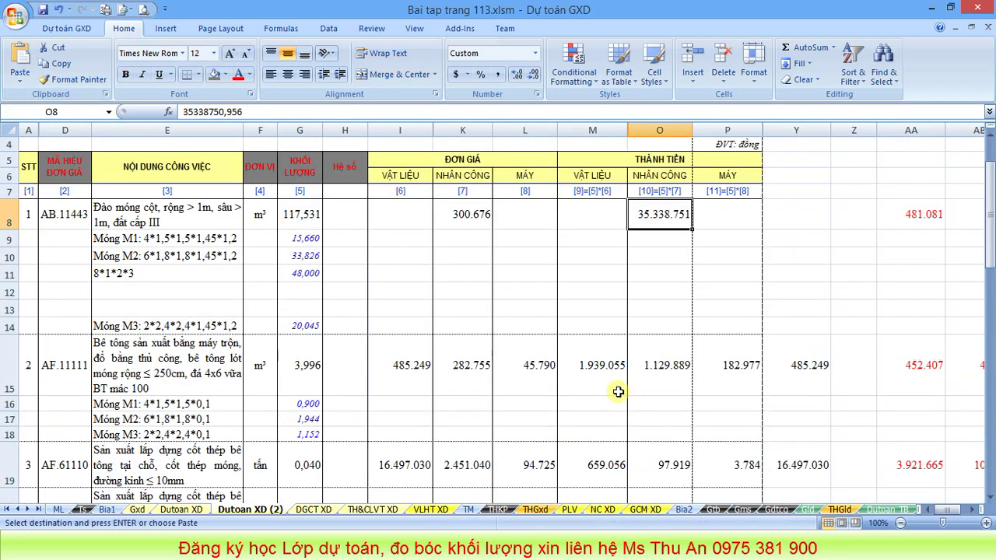
left_click(649, 319)
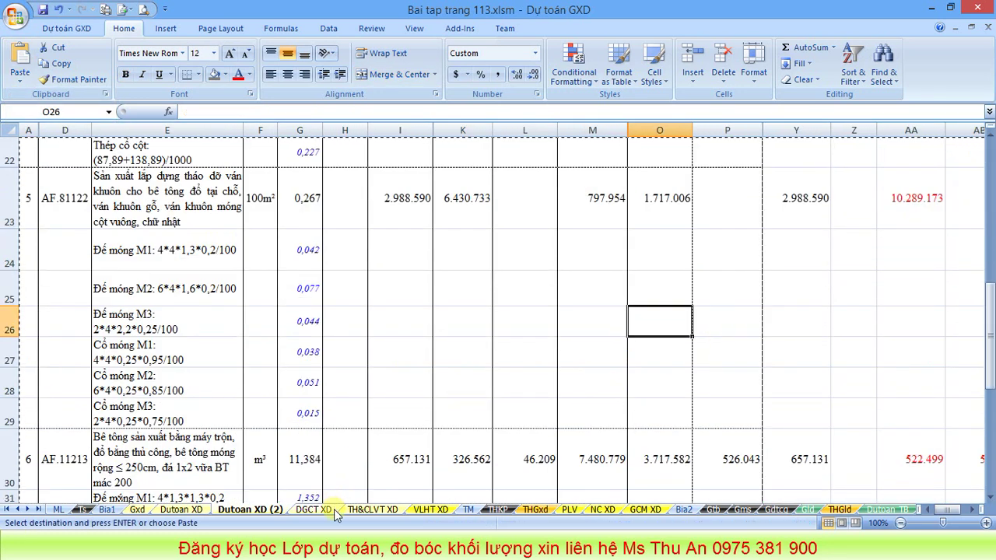
left_click(370, 509)
left_click(311, 509)
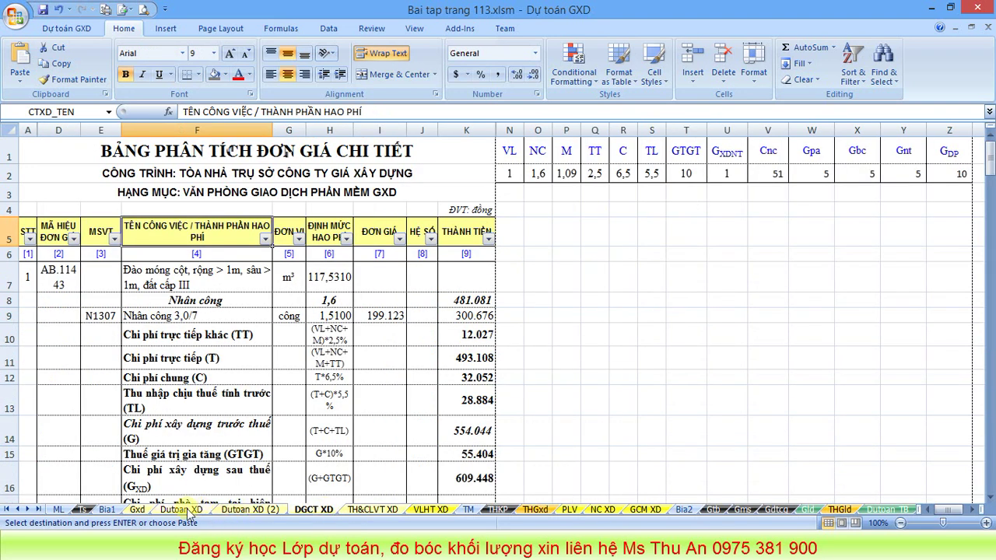
Inspect the contents of the unit price and amount cells I8, O8, K8 and O19 on the original Dutoan XD sheet
left_click(182, 509)
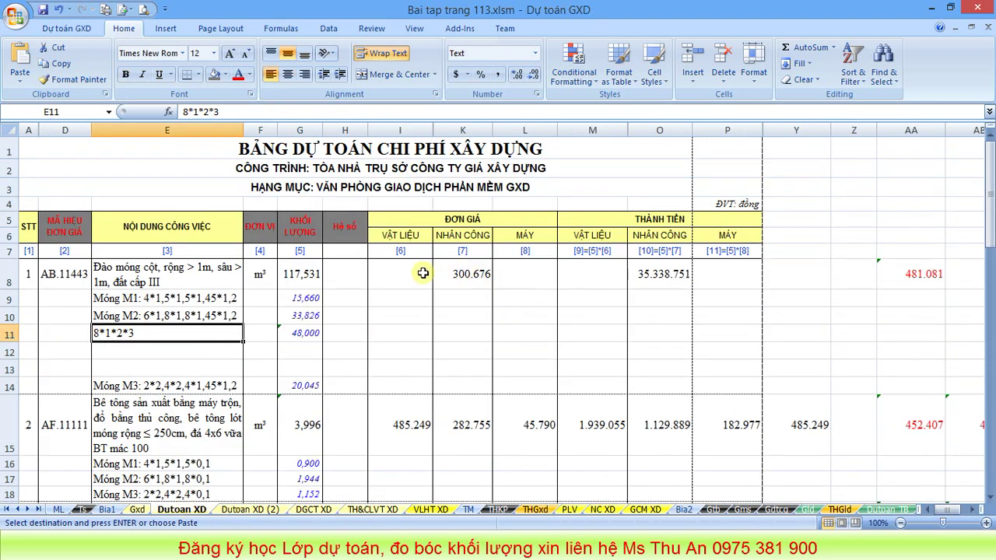
left_click(417, 267)
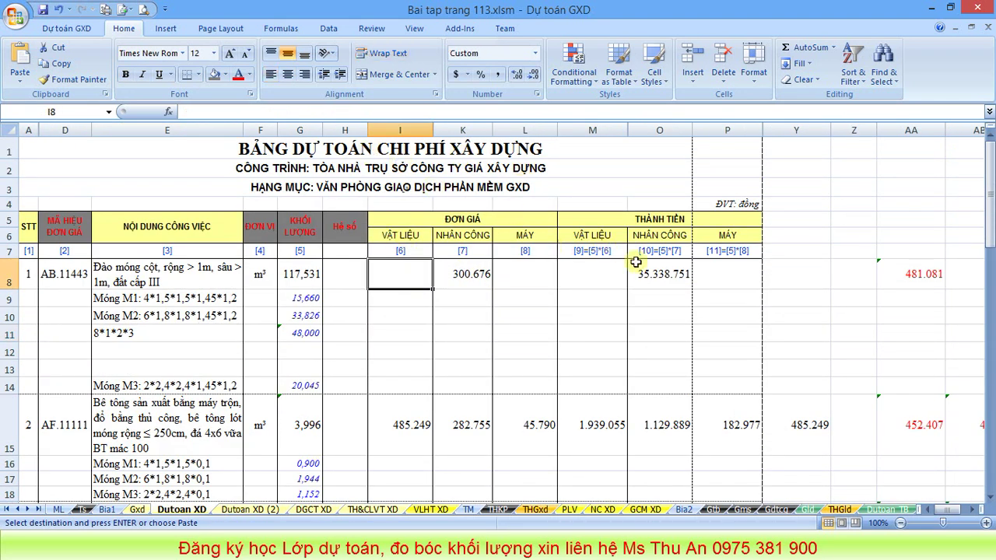
scroll(636, 262, "down", 1)
left_click(644, 219)
left_click(473, 217)
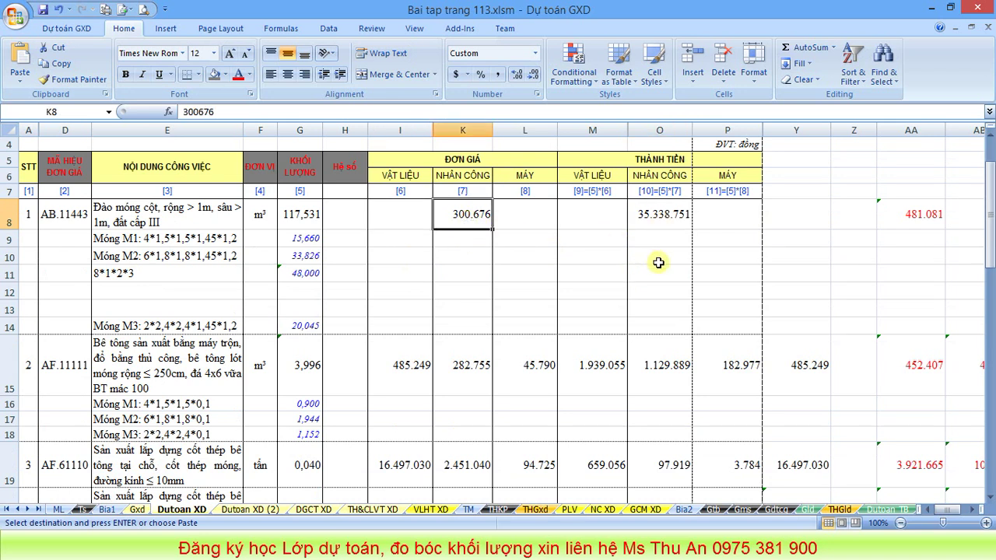
scroll(658, 262, "down", 4)
left_click(662, 220)
scroll(385, 461, "up", 6)
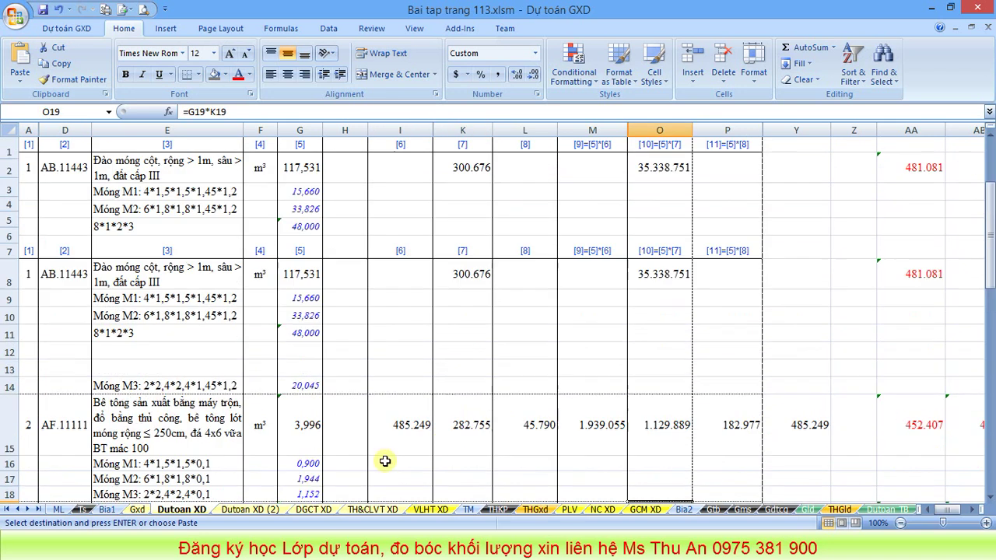
scroll(385, 461, "up", 2)
Compare the THÀNH TIỀN cells M8:P8 and the rows below on Dutoan XD (2) with the original Dutoan XD sheet
left_click(250, 508)
left_click(657, 322)
scroll(644, 241, "up", 2)
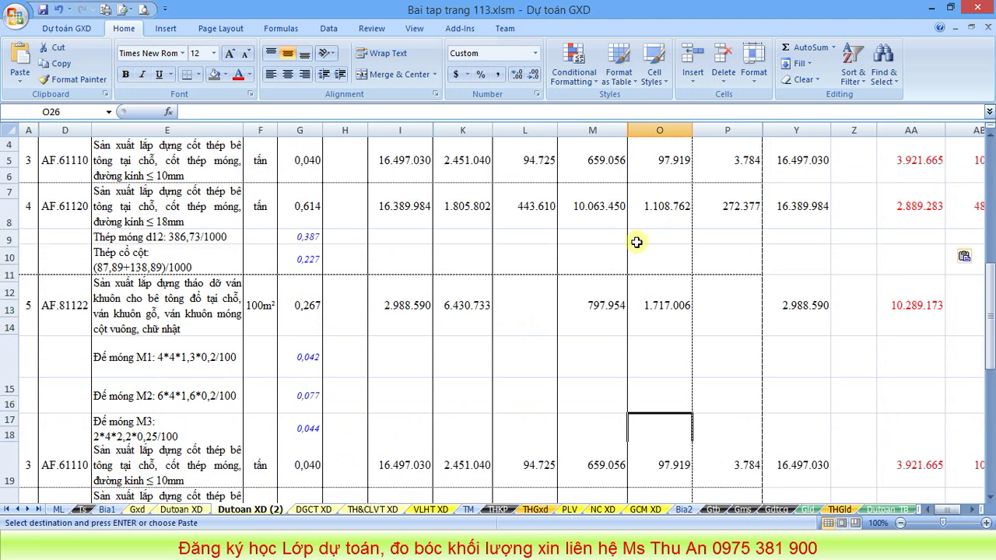
scroll(636, 242, "up", 1)
left_click_drag(606, 212, 708, 224)
scroll(666, 390, "down", 1)
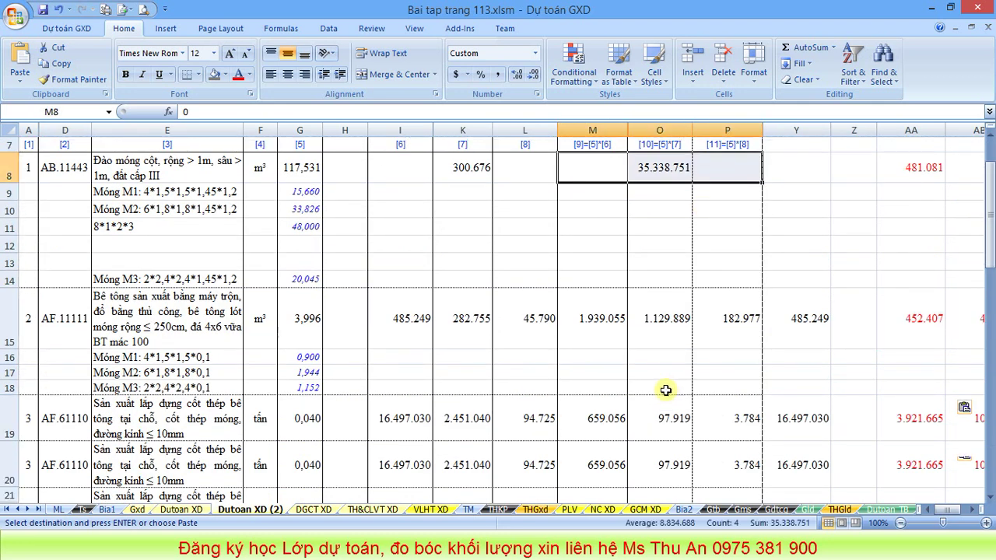
scroll(666, 385, "down", 5)
left_click(185, 510)
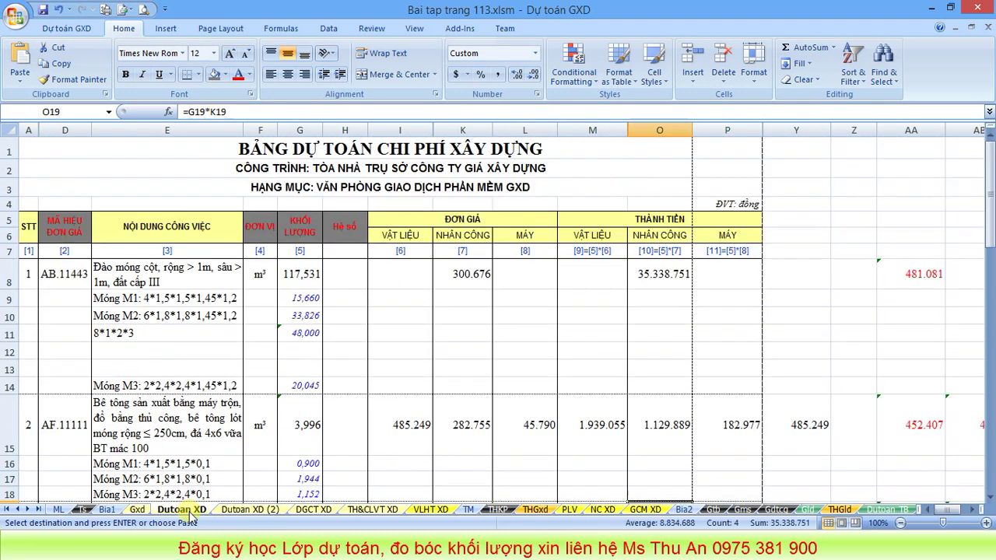
scroll(634, 271, "down", 2)
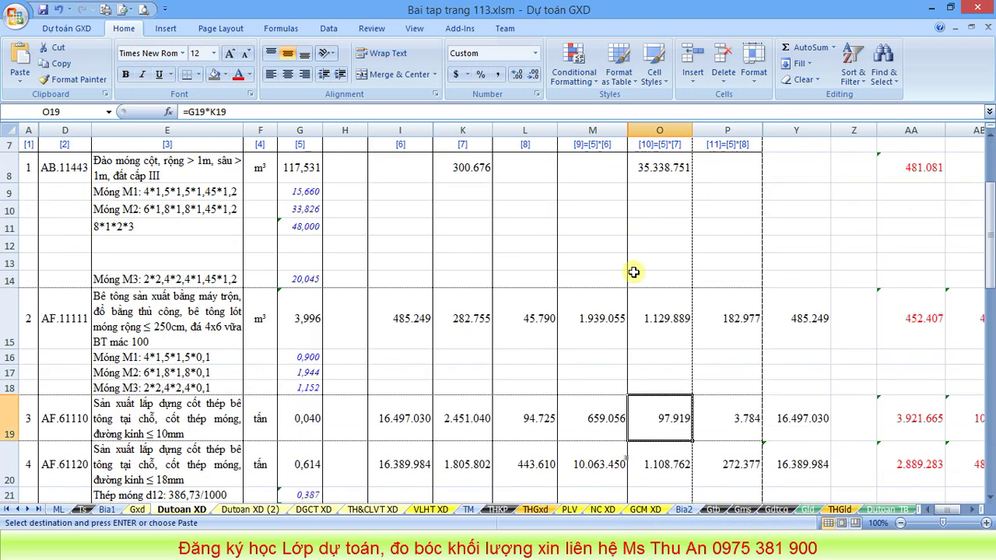
scroll(633, 271, "up", 2)
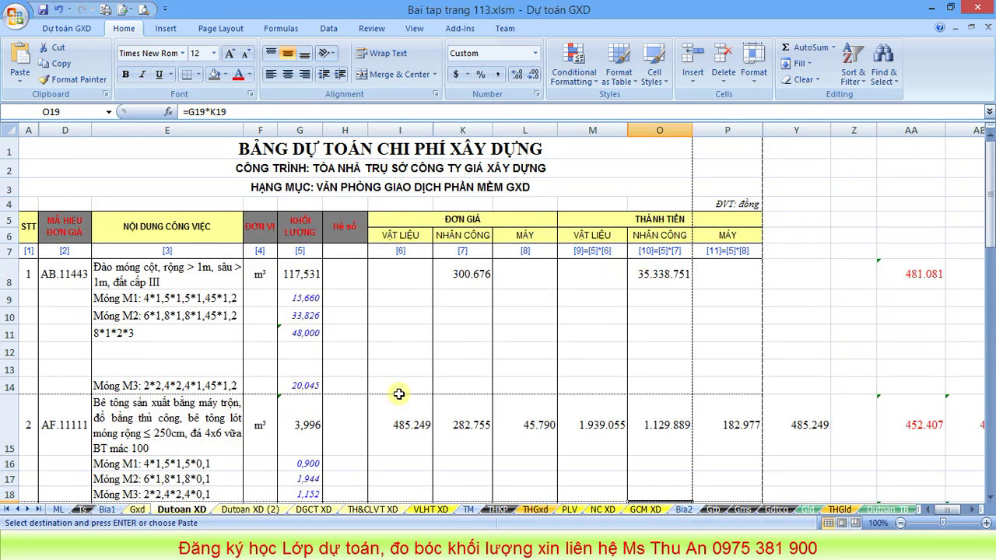
Review the list of hidden sheets from Dutoan XD (2) and unhide the PLthamtra sheet
left_click(249, 510)
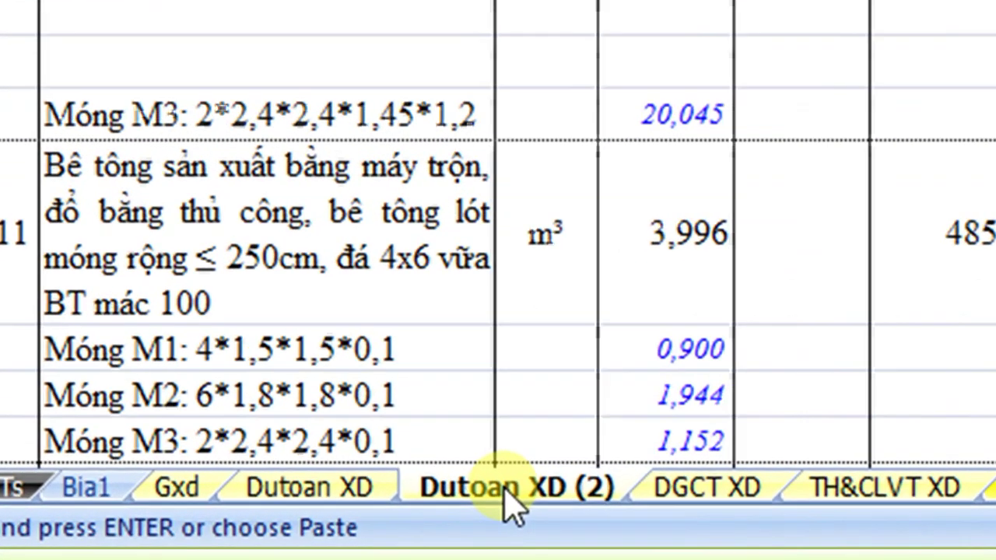
right_click(510, 505)
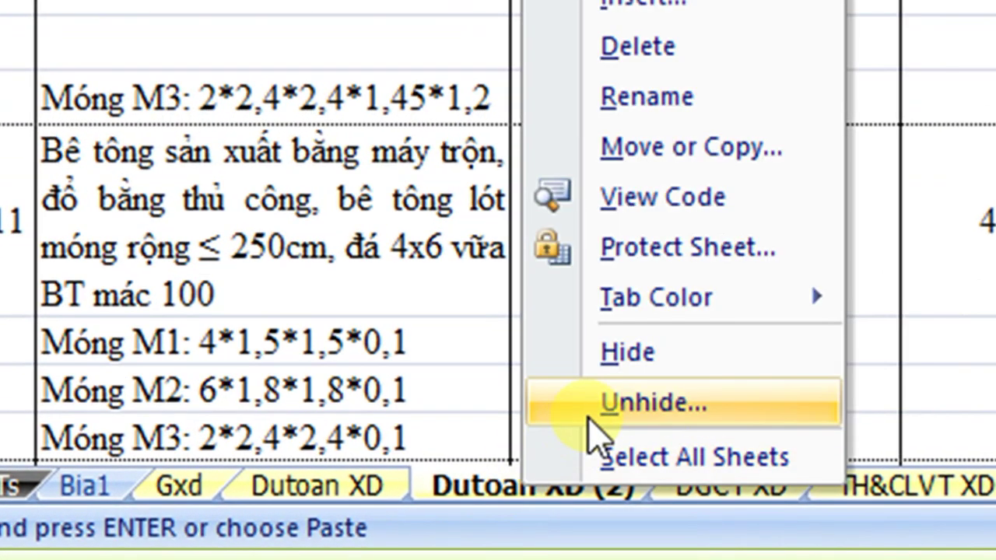
left_click(588, 421)
scroll(422, 289, "down", 4)
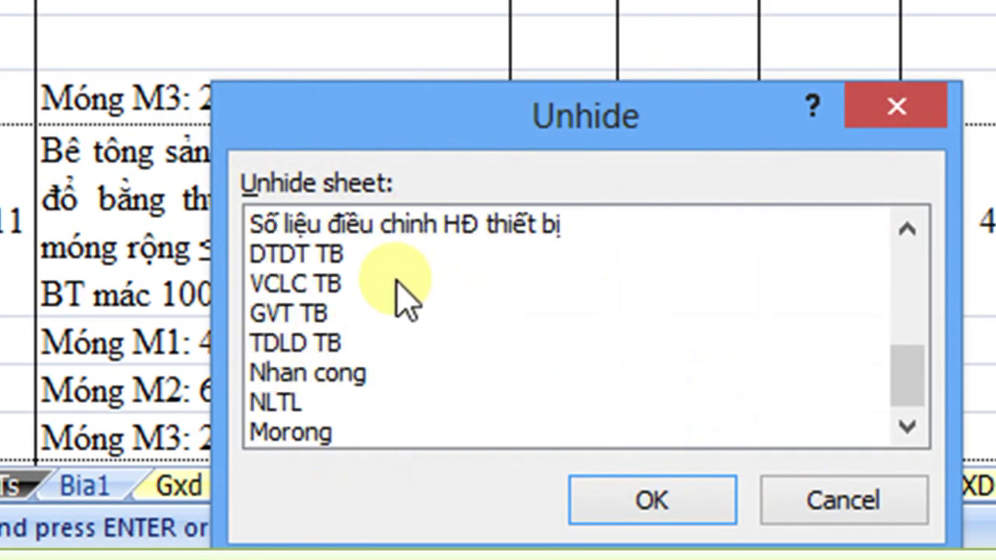
scroll(388, 311, "up", 4)
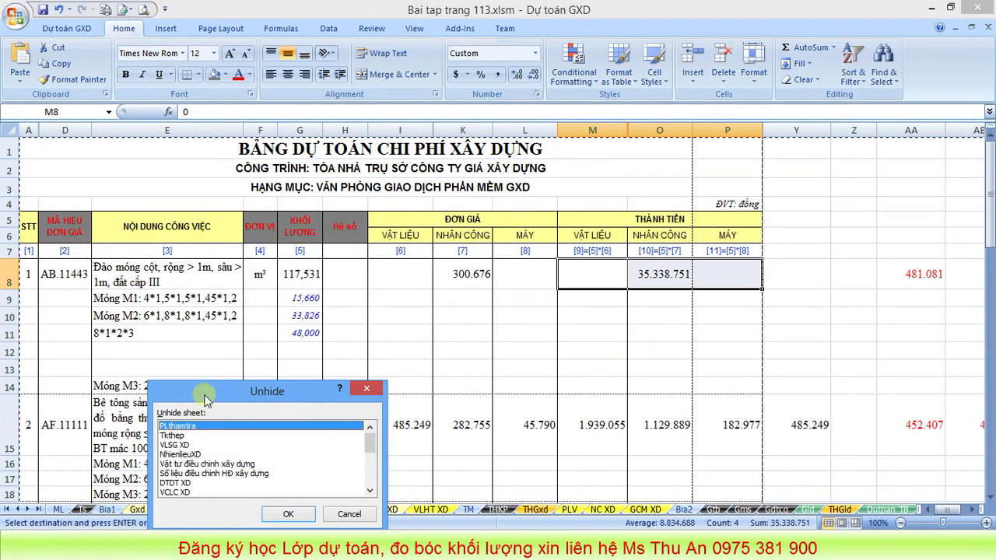
left_click_drag(205, 394, 245, 342)
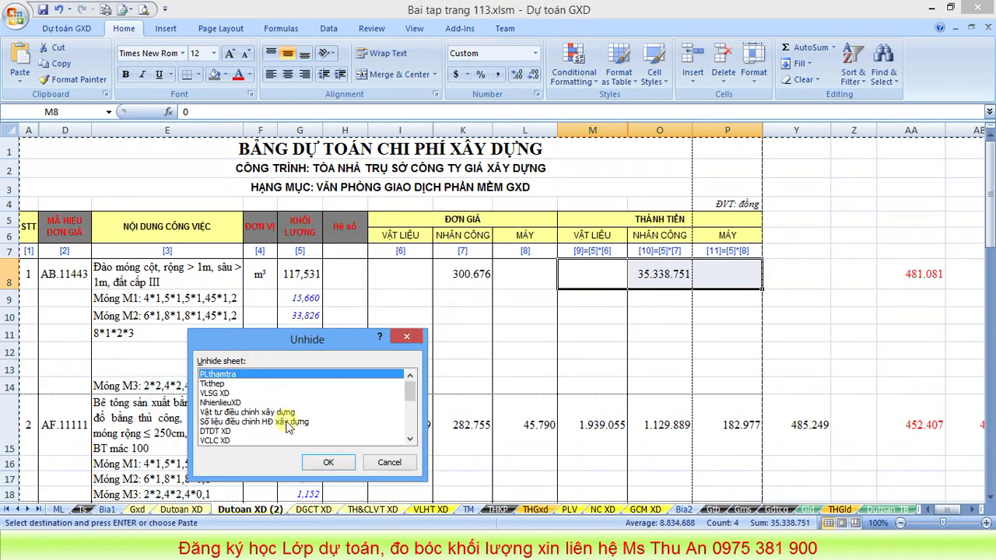
left_click(330, 460)
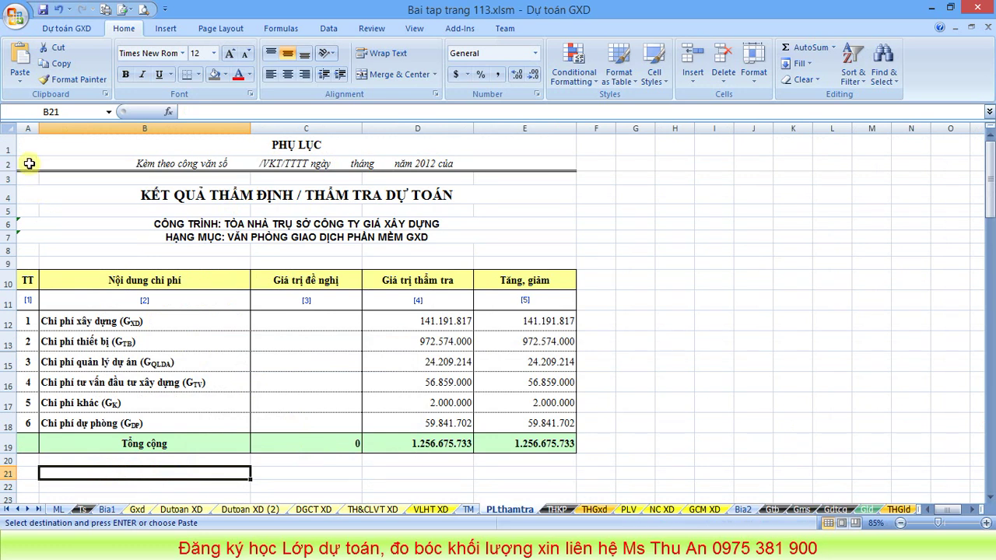
Examine the Giá trị đề nghị, Giá trị thẩm tra and Tăng, giảm columns of the PLthamtra table
left_click(29, 167)
scroll(43, 226, "down", 1)
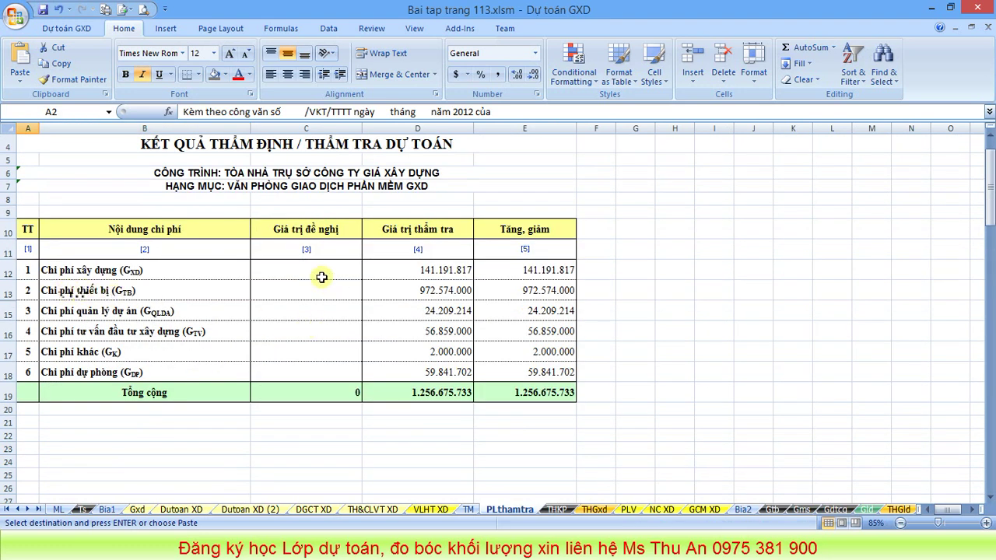
left_click_drag(321, 276, 322, 369)
scroll(323, 375, "up", 1)
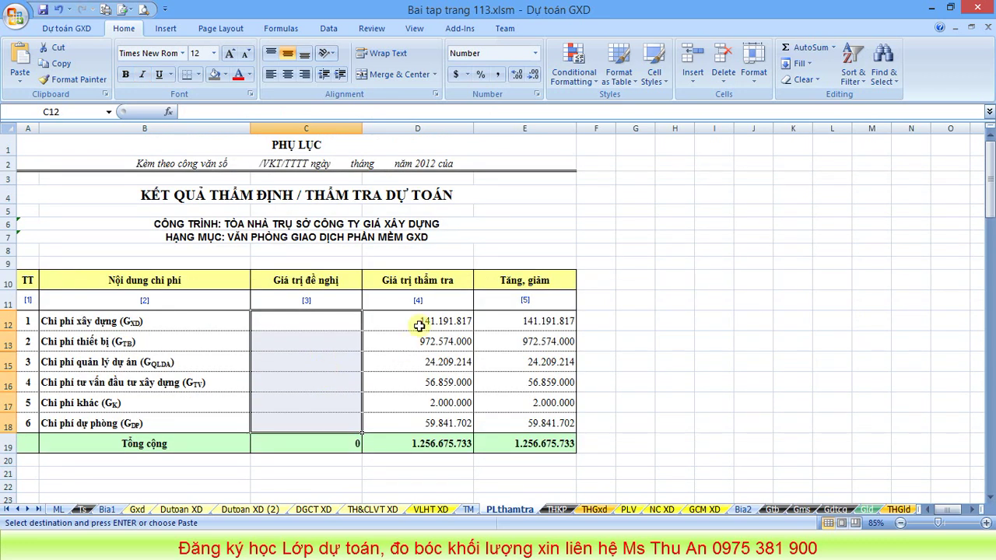
left_click_drag(419, 325, 419, 427)
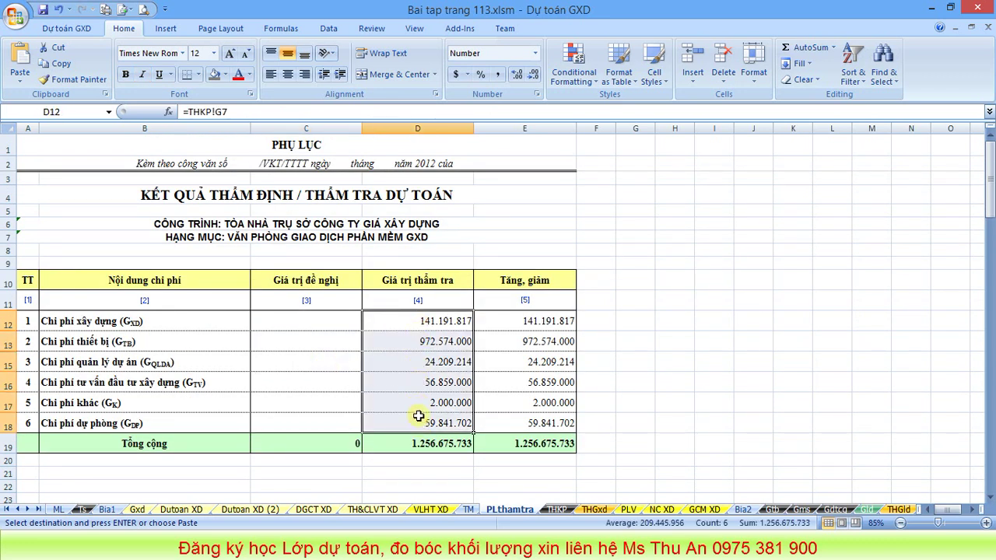
left_click(420, 382)
left_click(425, 345)
left_click_drag(530, 319, 513, 435)
Unhide the Tkthep sheet from the workbook's list of hidden sheets
right_click(512, 509)
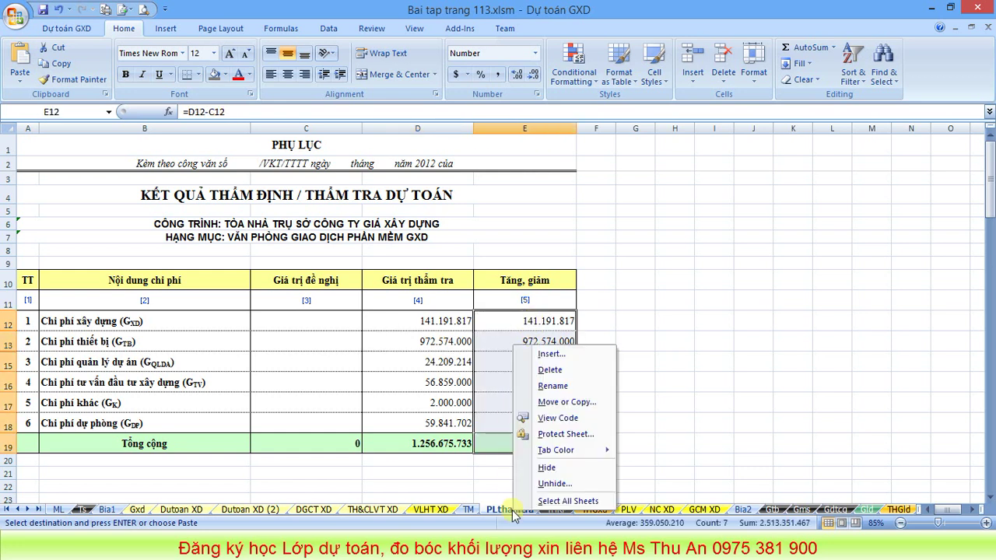
left_click(547, 484)
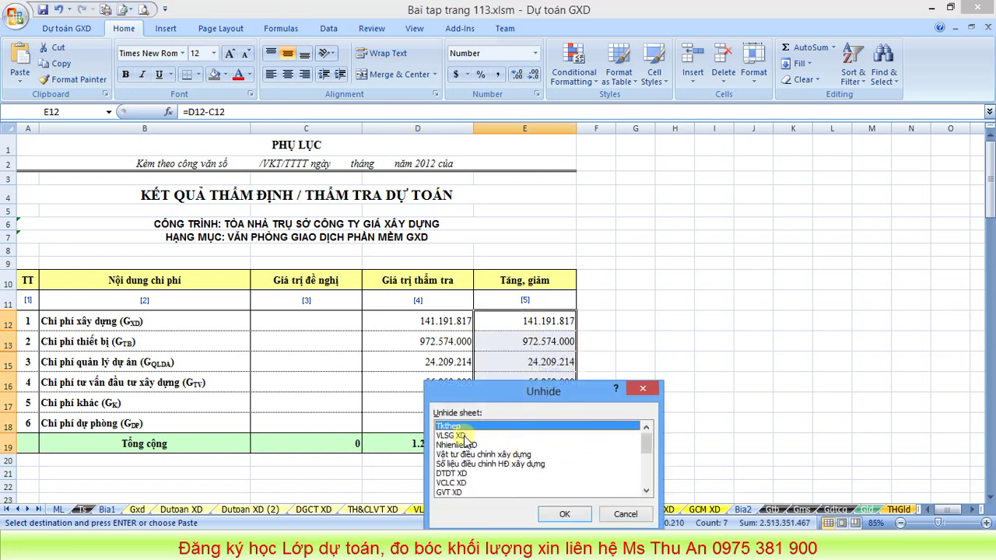
left_click(561, 515)
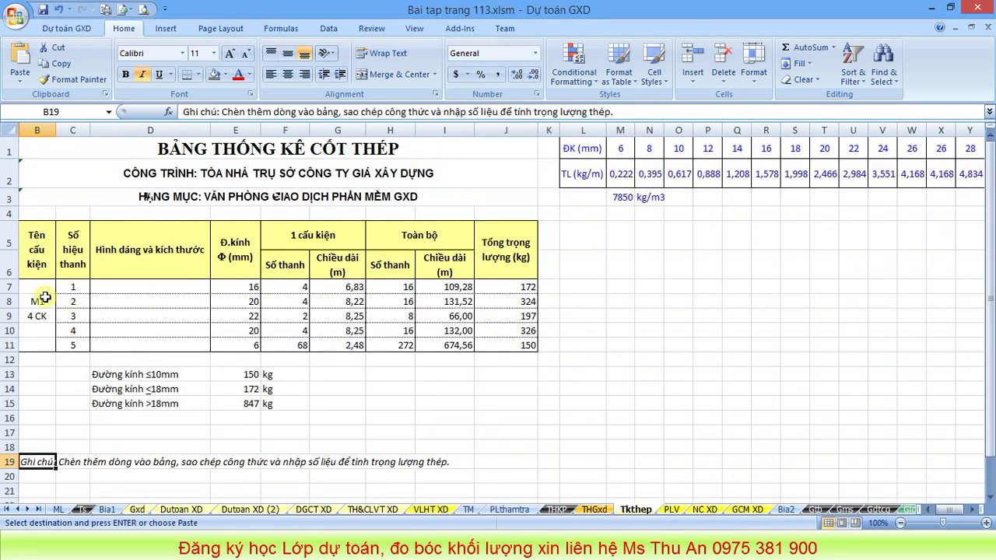
Copy the rebar block B7:J15 with its diameter subtotals on Tkthep and paste it starting at cell B16
left_click_drag(34, 286, 506, 344)
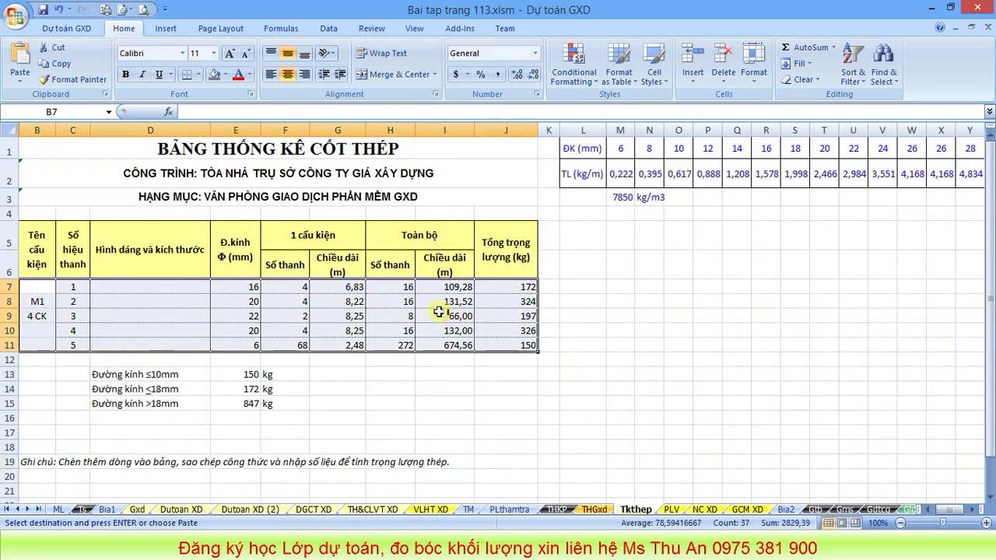
left_click_drag(38, 286, 499, 399)
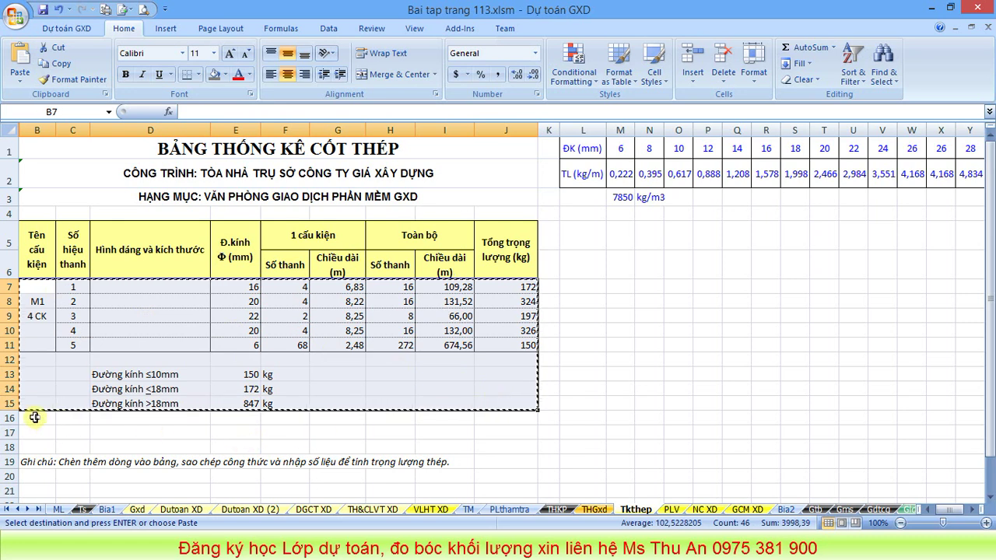
left_click(36, 418)
key("ctrl+v")
scroll(557, 452, "down", 3)
scroll(516, 424, "up", 1)
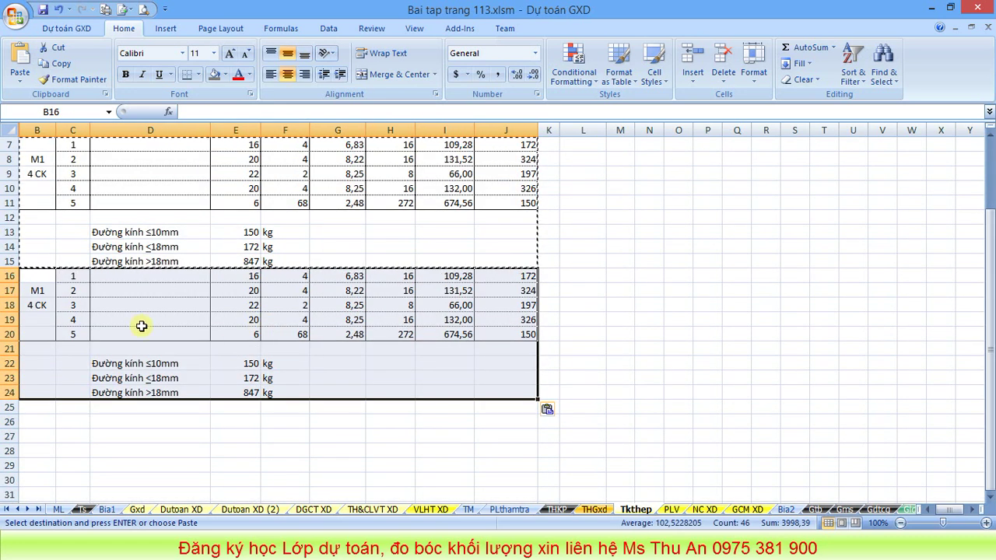
Examine the Chiều dài, Tổng trọng lượng and diameter subtotal formulas in the copied and original rebar blocks
left_click(33, 290)
left_click(467, 302)
left_click(498, 288)
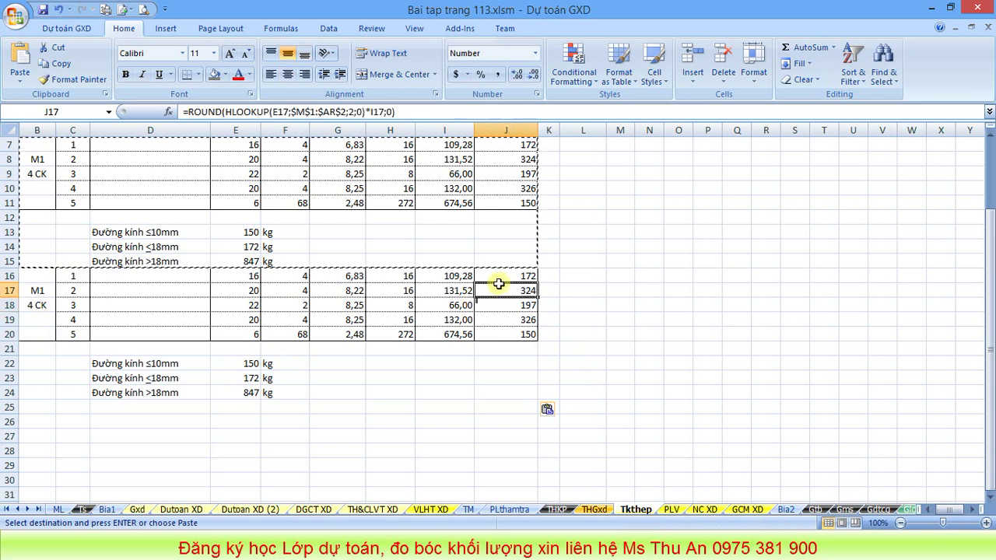
scroll(503, 325, "up", 2)
left_click(438, 305)
left_click(506, 301)
left_click(444, 316)
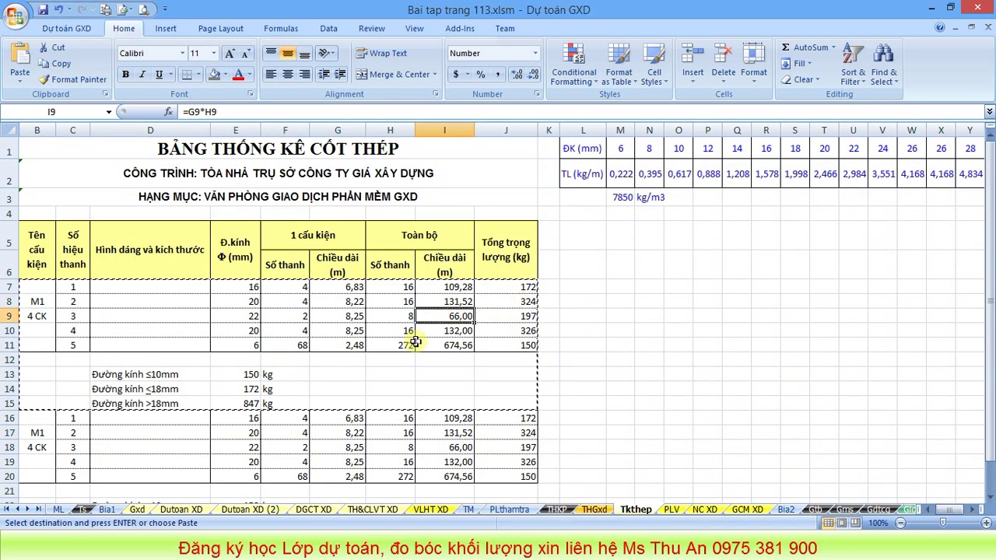
left_click(238, 377)
left_click(239, 389)
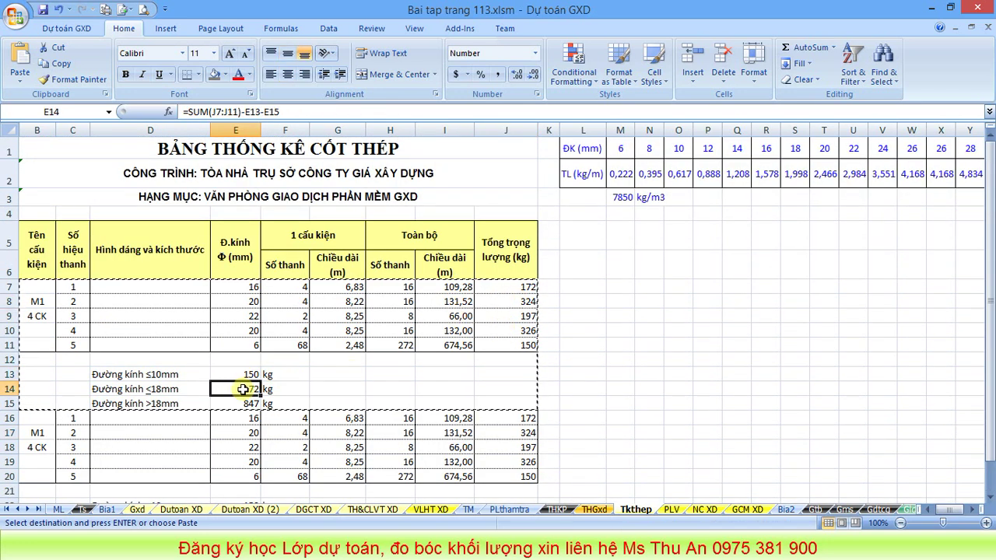
left_click(502, 287)
left_click(504, 316)
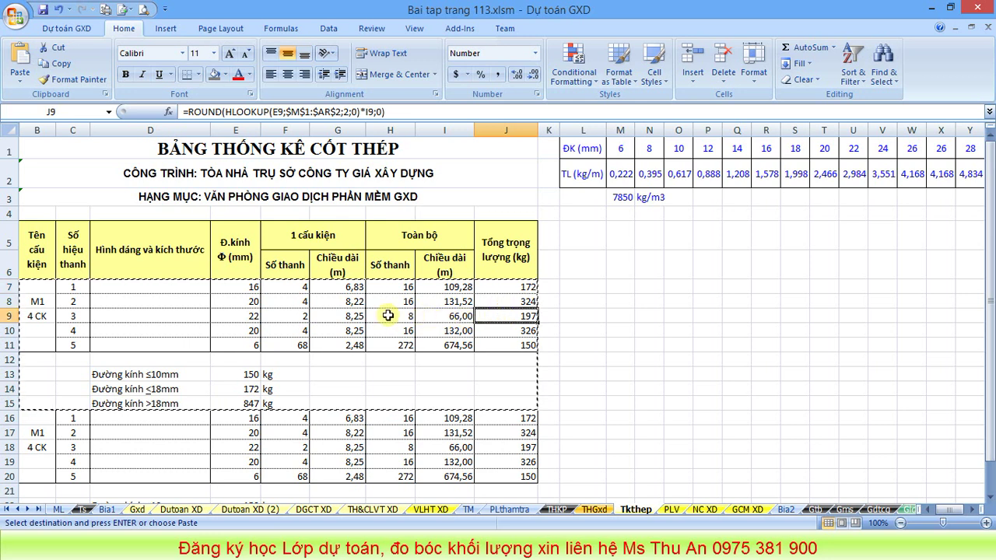
Return to the Dutoan XD sheet and select the work description in cell E8
left_click(199, 513)
left_click(156, 275)
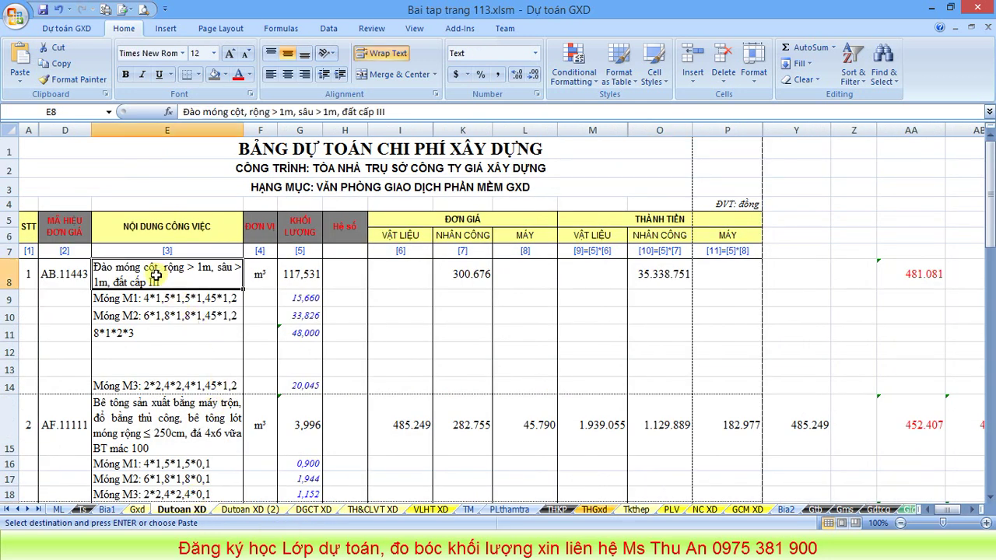